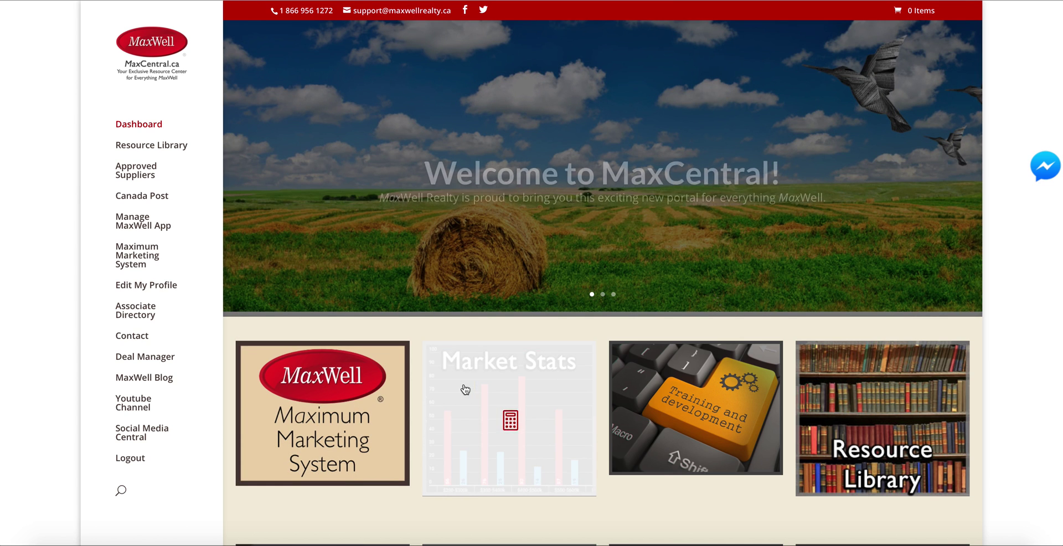
Open the campaigns area of the Maximum Marketing System and look over My Campaigns and Available Campaigns.
{"action": "left_click", "coordinate": [319, 468]}
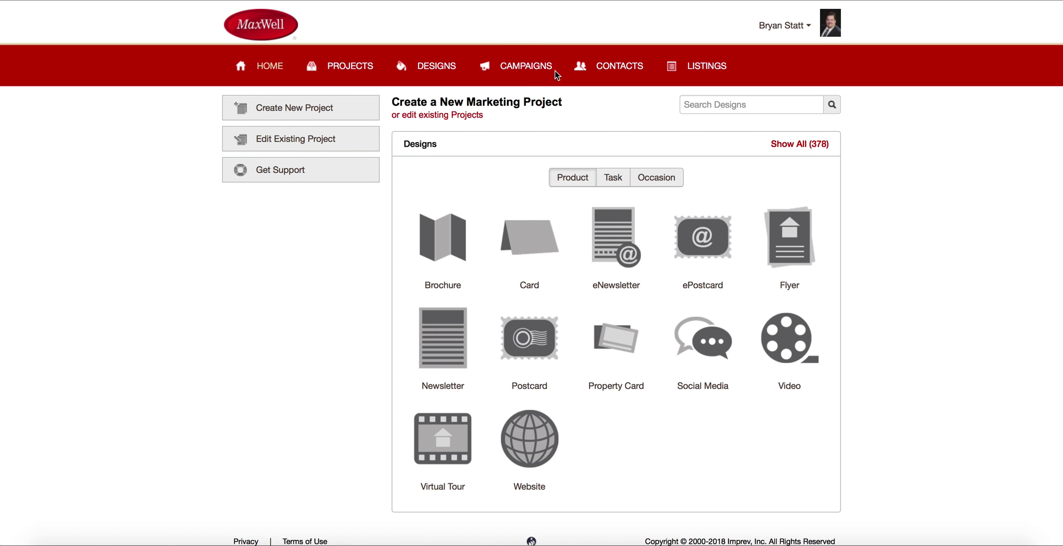
{"action": "left_click", "coordinate": [510, 70]}
{"action": "scroll", "coordinate": [713, 328], "scroll_direction": "down", "scroll_amount": 3}
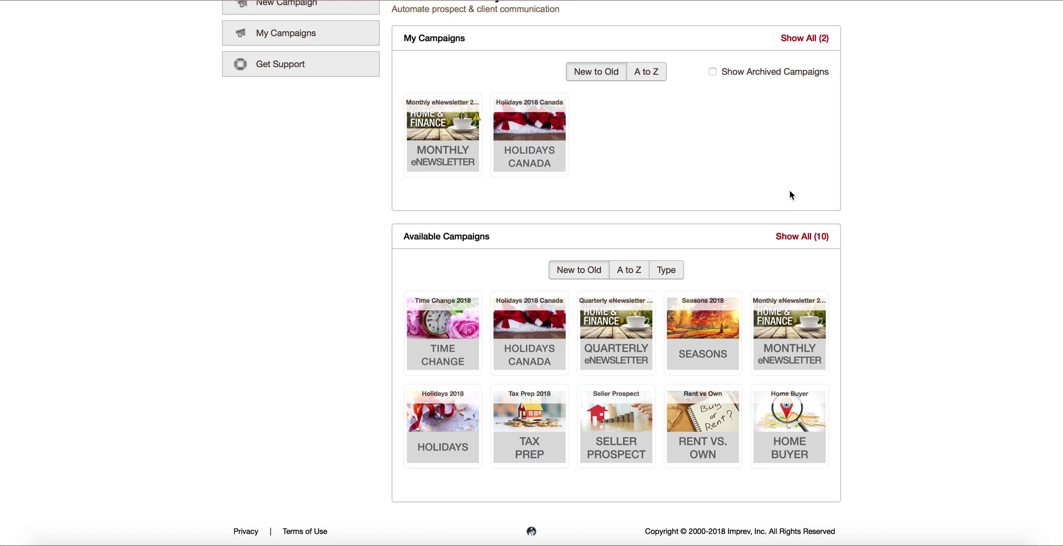
{"action": "scroll", "coordinate": [611, 177], "scroll_direction": "up", "scroll_amount": 4}
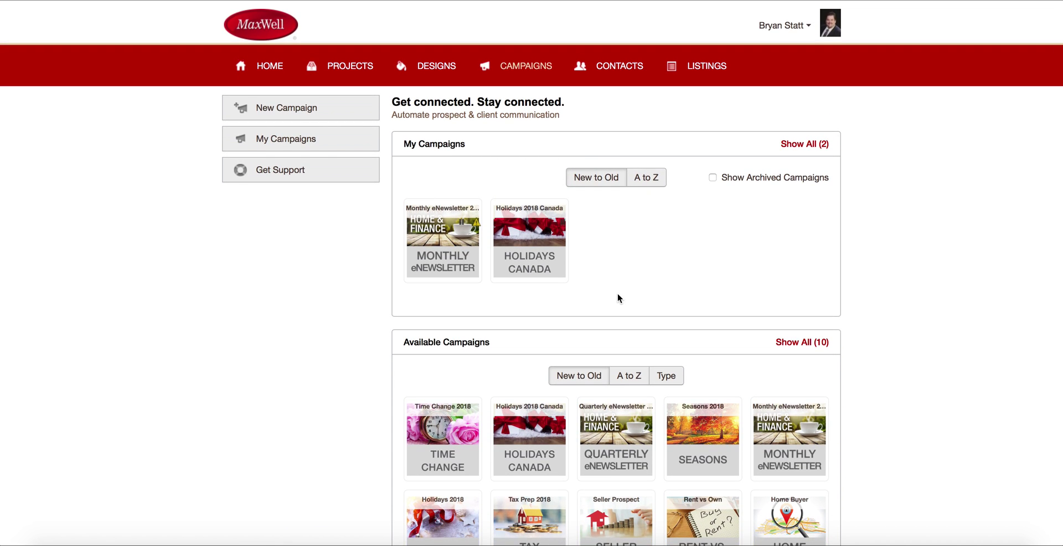
{"action": "scroll", "coordinate": [618, 298], "scroll_direction": "down", "scroll_amount": 4}
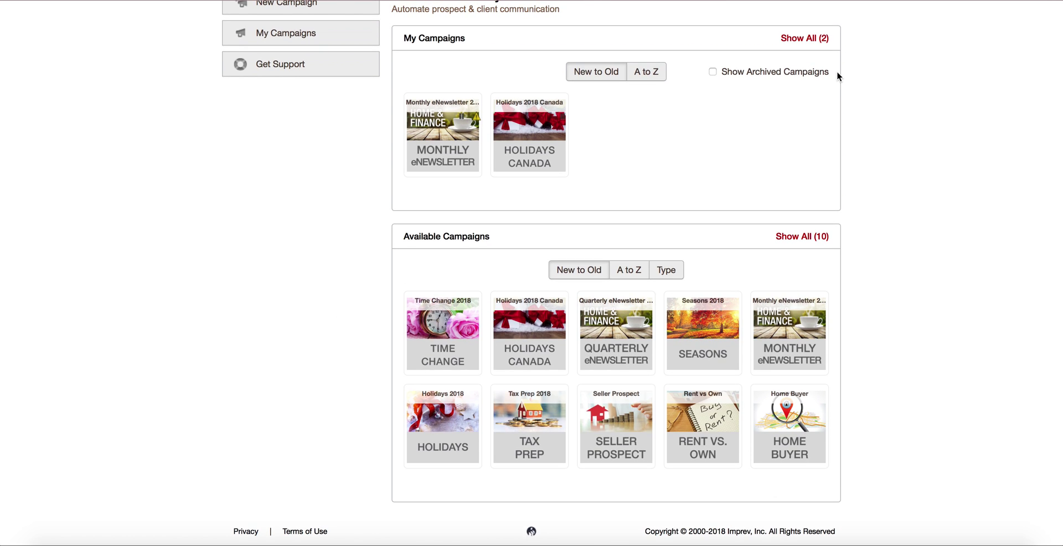
{"action": "scroll", "coordinate": [684, 166], "scroll_direction": "up", "scroll_amount": 4}
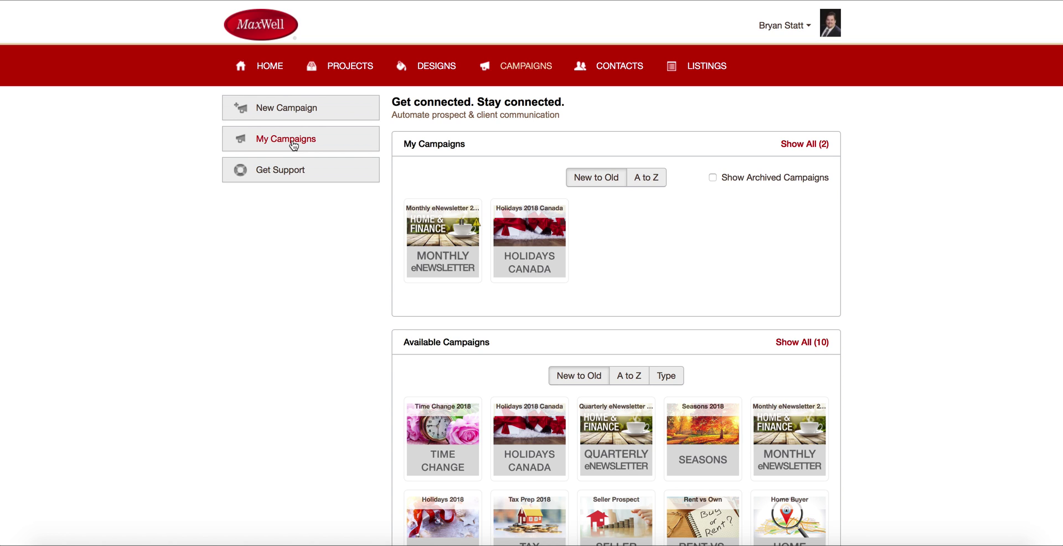
{"action": "scroll", "coordinate": [600, 268], "scroll_direction": "down", "scroll_amount": 3}
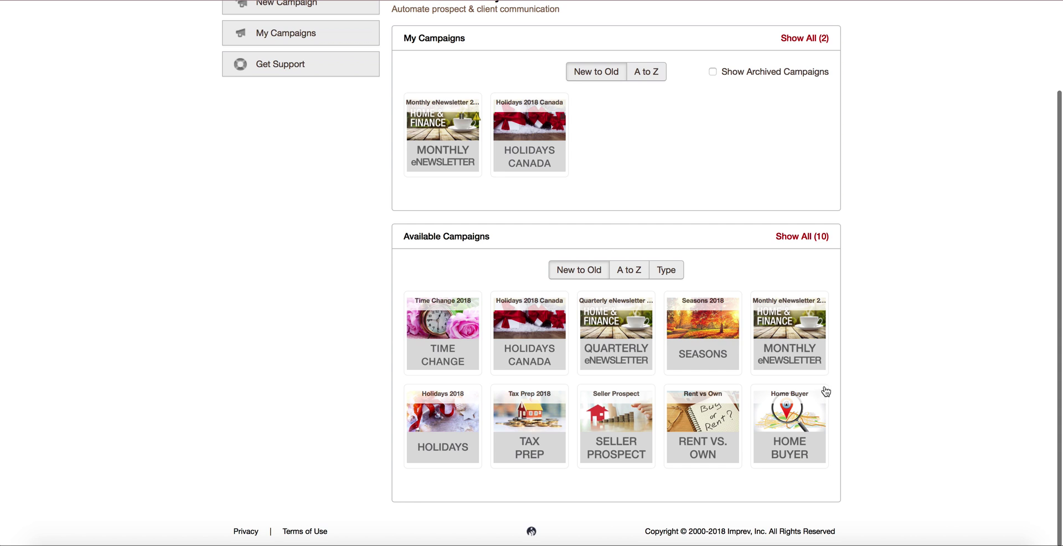
{"action": "scroll", "coordinate": [714, 207], "scroll_direction": "up", "scroll_amount": 3}
{"action": "scroll", "coordinate": [715, 206], "scroll_direction": "down", "scroll_amount": 3}
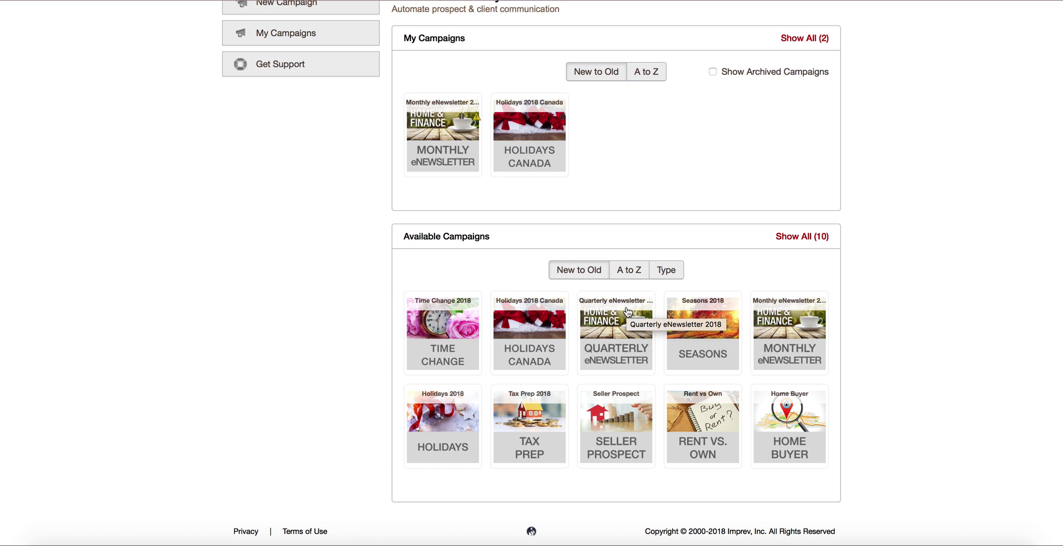
Open the details of the available Holidays 2018 Canada campaign and review its list of events.
{"action": "left_click", "coordinate": [527, 337]}
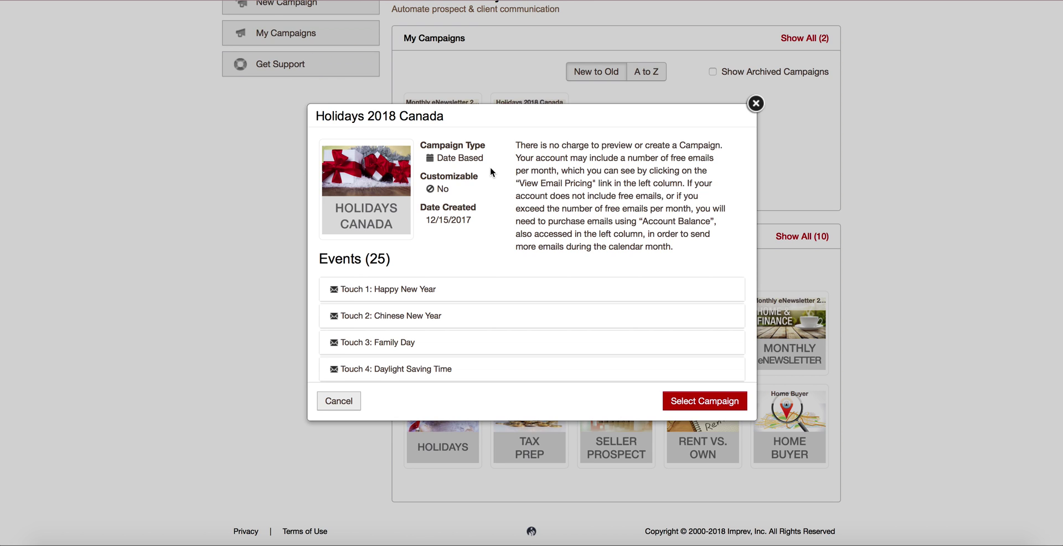
{"action": "scroll", "coordinate": [408, 279], "scroll_direction": "down", "scroll_amount": 1}
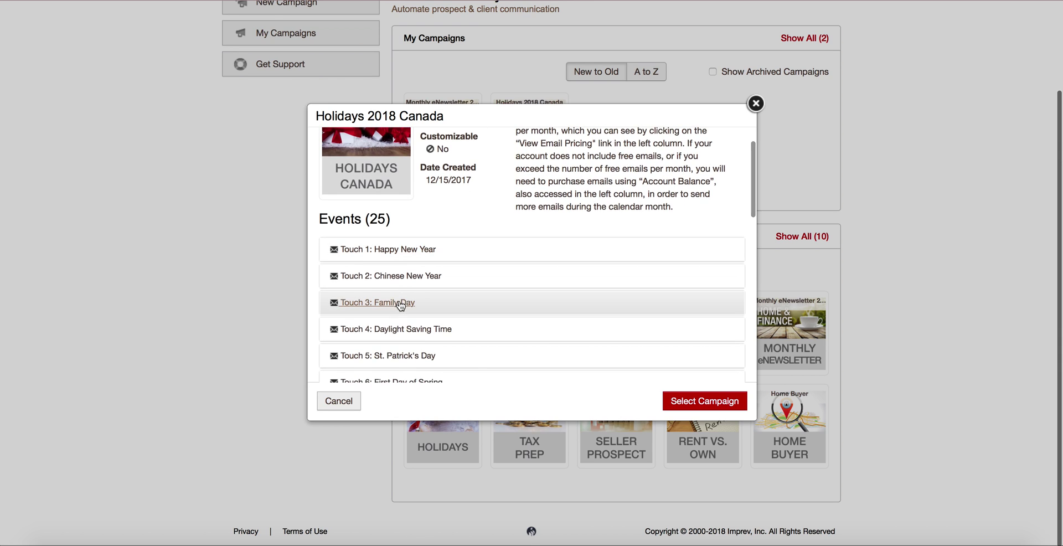
{"action": "scroll", "coordinate": [422, 333], "scroll_direction": "down", "scroll_amount": 2}
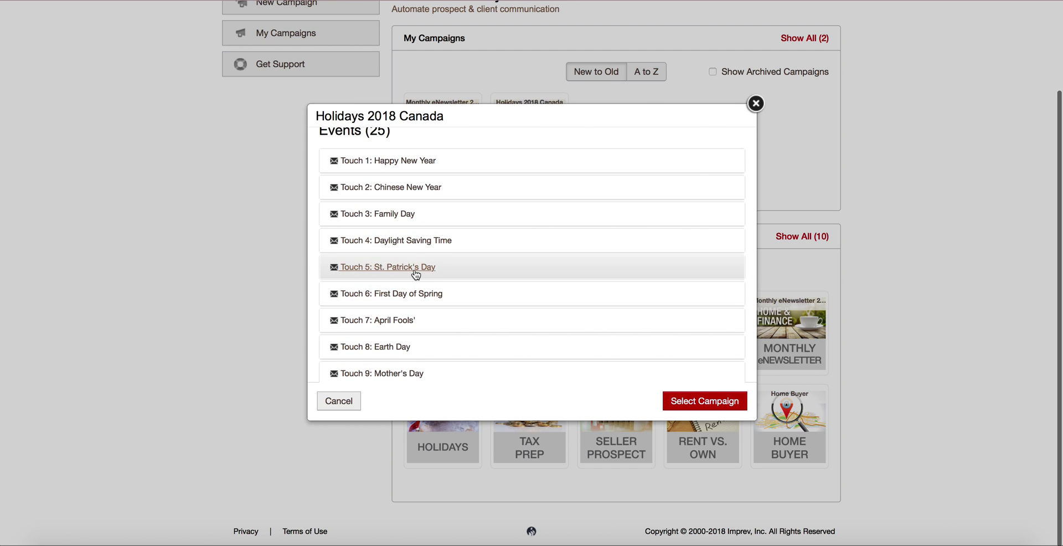
{"action": "scroll", "coordinate": [455, 342], "scroll_direction": "up", "scroll_amount": 4}
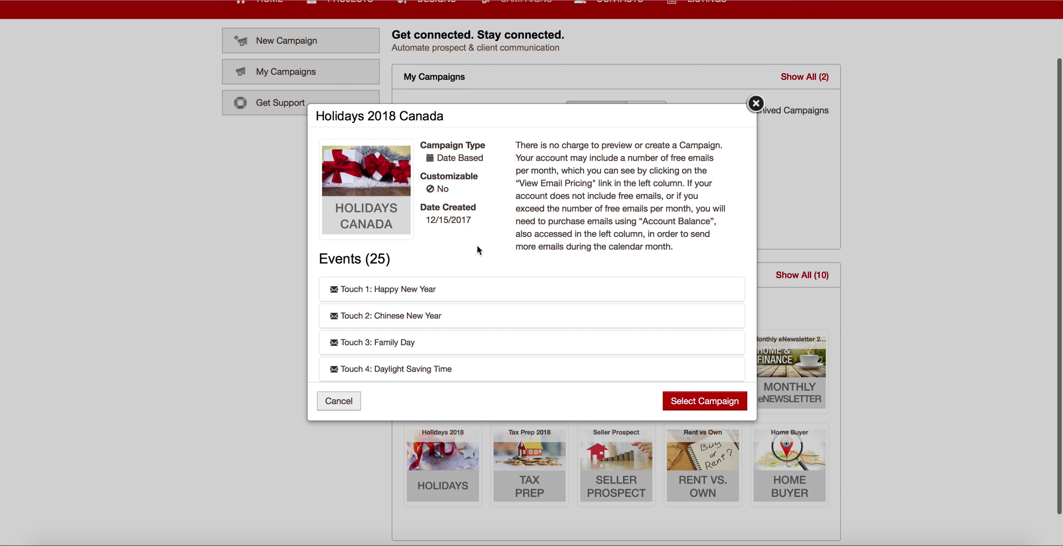
{"action": "scroll", "coordinate": [465, 260], "scroll_direction": "down", "scroll_amount": 2}
{"action": "scroll", "coordinate": [454, 274], "scroll_direction": "down", "scroll_amount": 5}
{"action": "scroll", "coordinate": [456, 280], "scroll_direction": "up", "scroll_amount": 5}
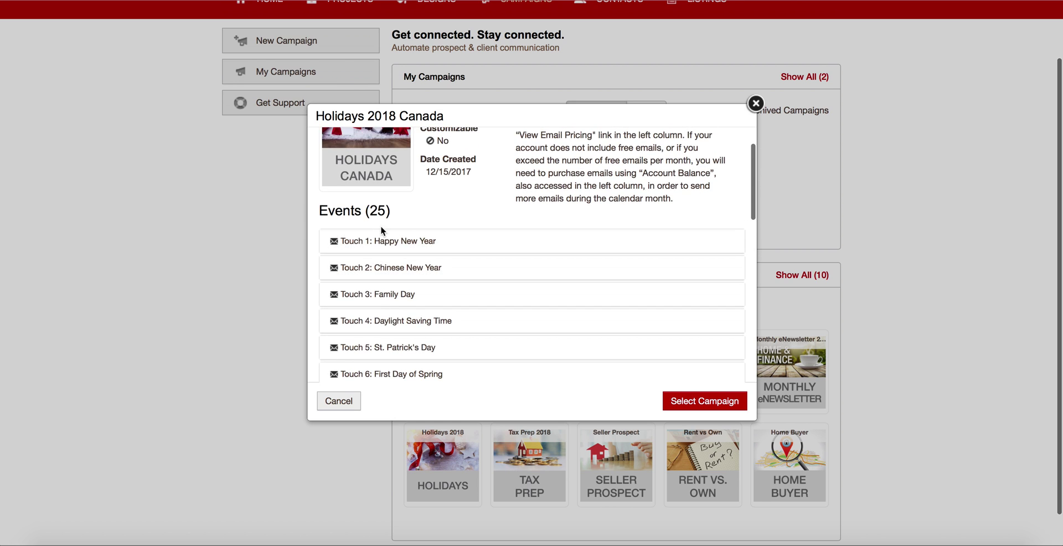
{"action": "scroll", "coordinate": [375, 335], "scroll_direction": "down", "scroll_amount": 3}
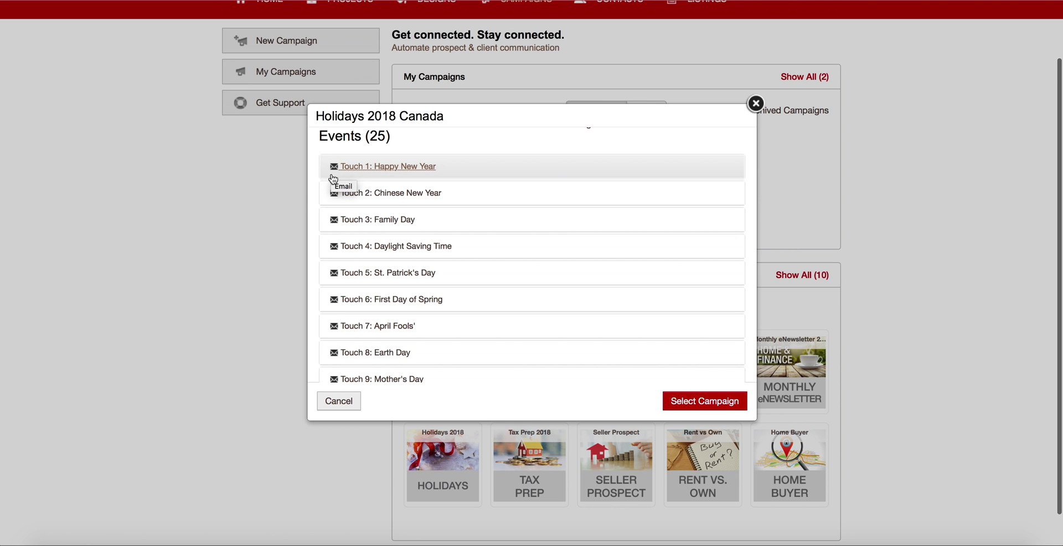
{"action": "scroll", "coordinate": [339, 288], "scroll_direction": "down", "scroll_amount": 8}
{"action": "scroll", "coordinate": [339, 346], "scroll_direction": "down", "scroll_amount": 6}
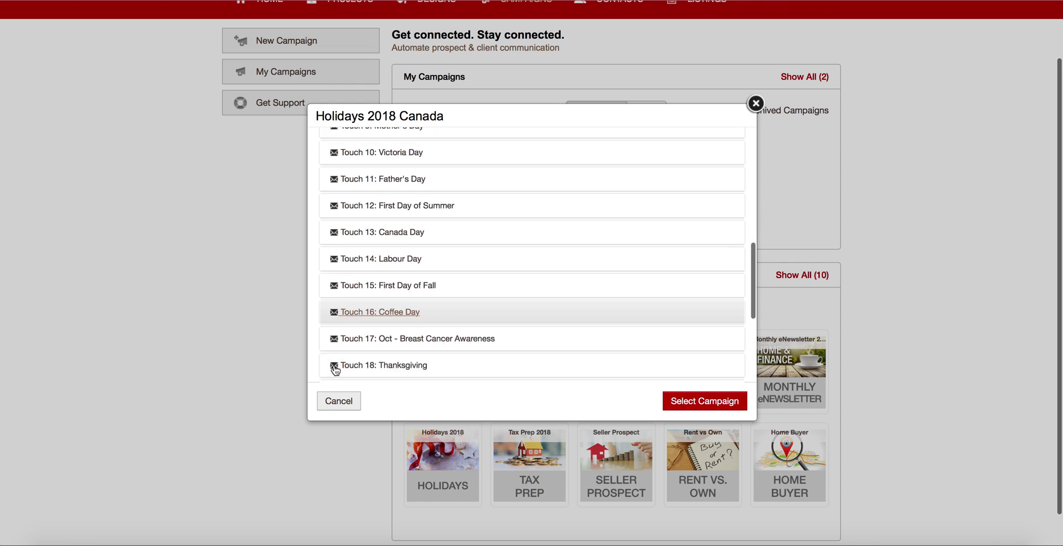
{"action": "scroll", "coordinate": [334, 364], "scroll_direction": "up", "scroll_amount": 15}
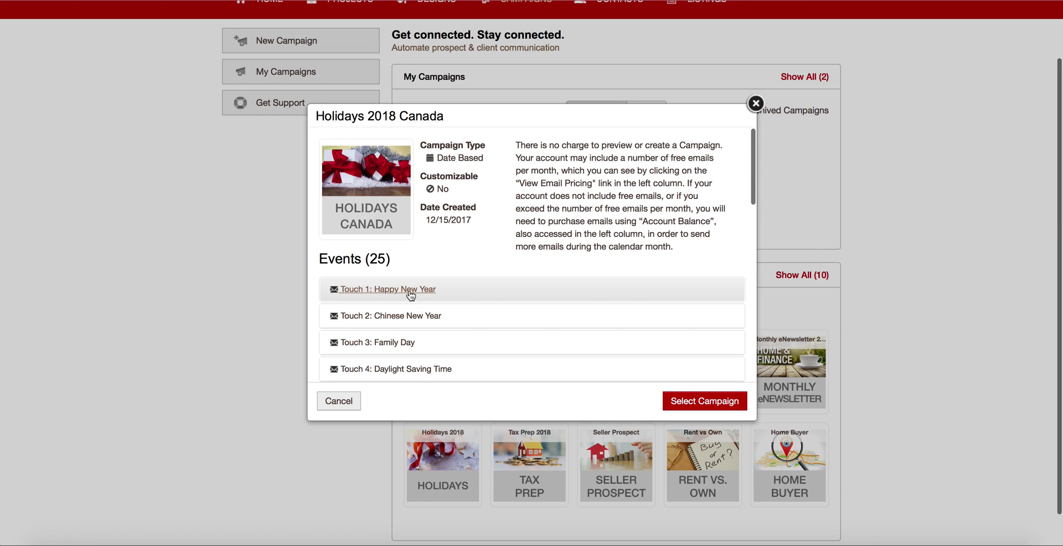
{"action": "scroll", "coordinate": [443, 293], "scroll_direction": "down", "scroll_amount": 10}
Select the Holidays 2018 Canada campaign and create it under the name TEST Holidays 2018 Canada.
{"action": "left_click", "coordinate": [697, 402]}
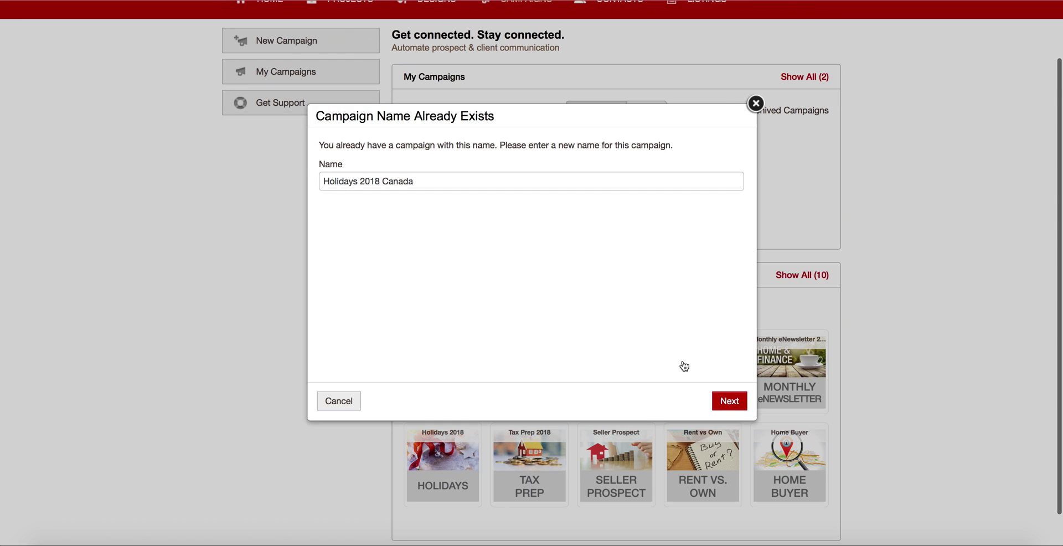
{"action": "left_click", "coordinate": [328, 181]}
{"action": "type", "text": "TEST"}
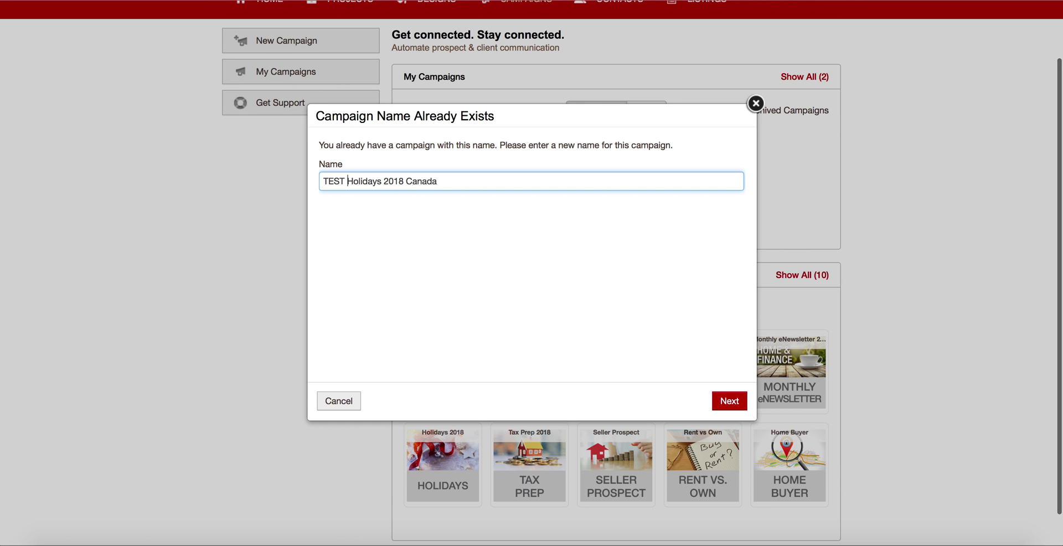
{"action": "left_click", "coordinate": [736, 402]}
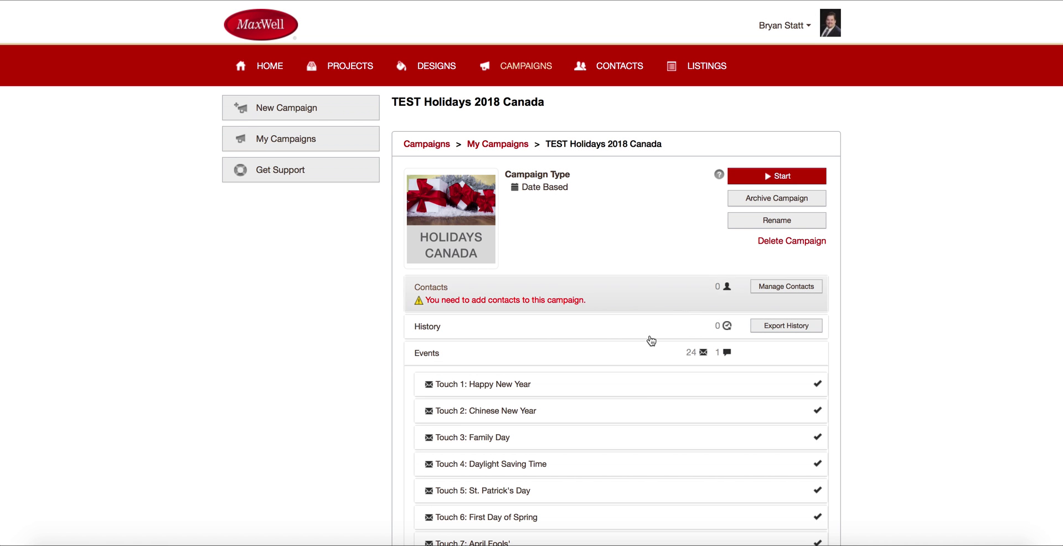
Review the new campaign's events and turn off the Touch 16: Coffee Day event.
{"action": "scroll", "coordinate": [633, 374], "scroll_direction": "down", "scroll_amount": 4}
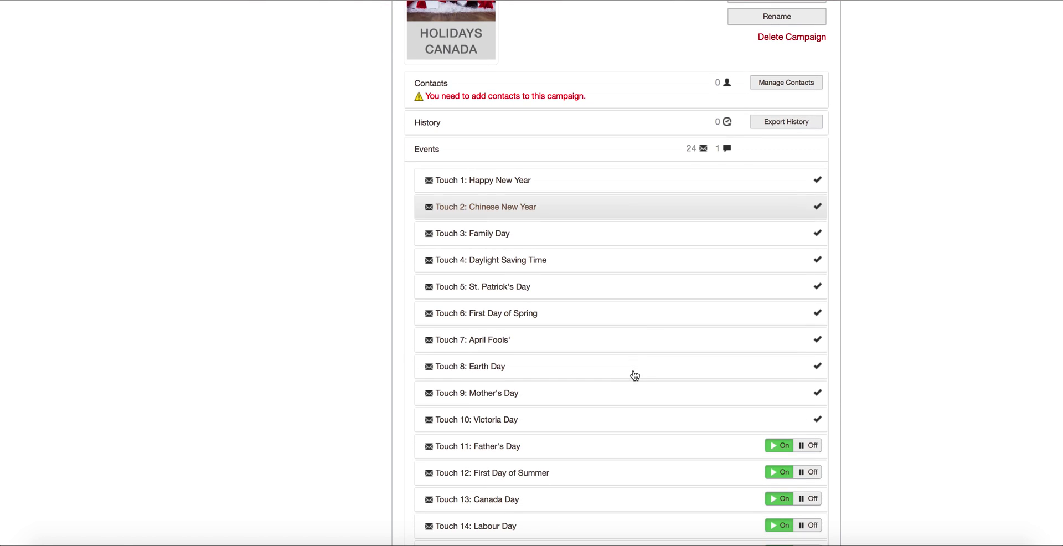
{"action": "scroll", "coordinate": [625, 152], "scroll_direction": "up", "scroll_amount": 4}
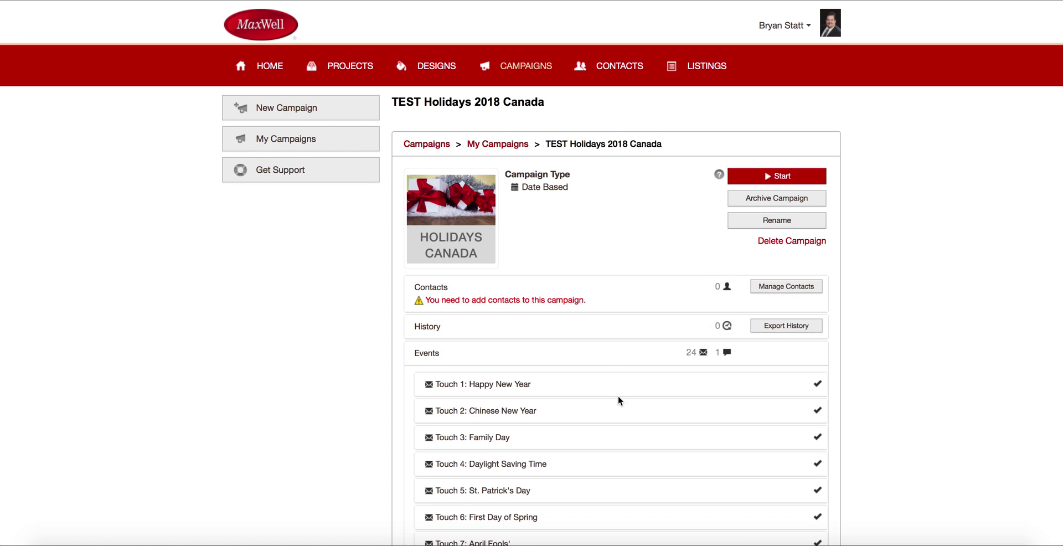
{"action": "scroll", "coordinate": [618, 395], "scroll_direction": "down", "scroll_amount": 5}
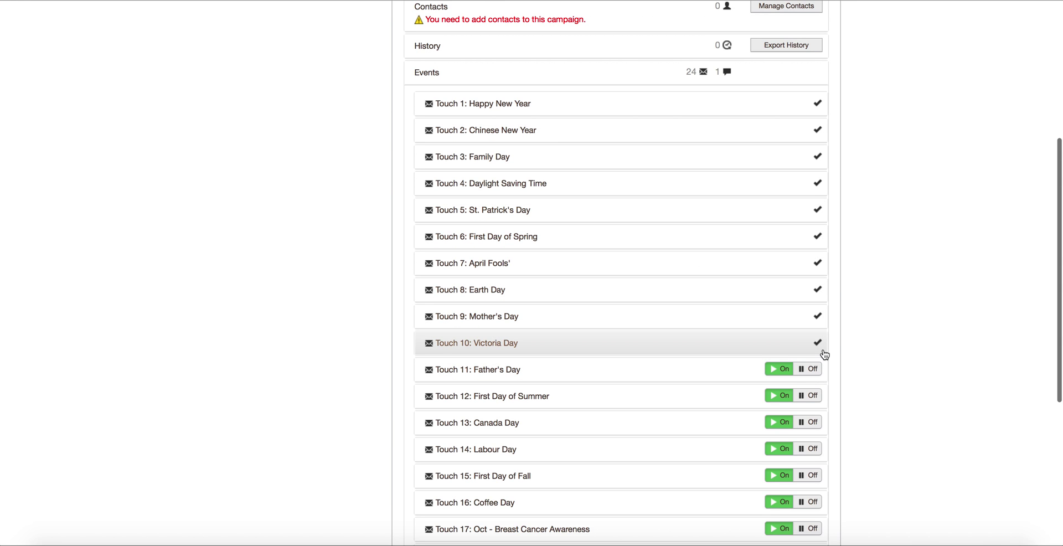
{"action": "scroll", "coordinate": [825, 354], "scroll_direction": "down", "scroll_amount": 3}
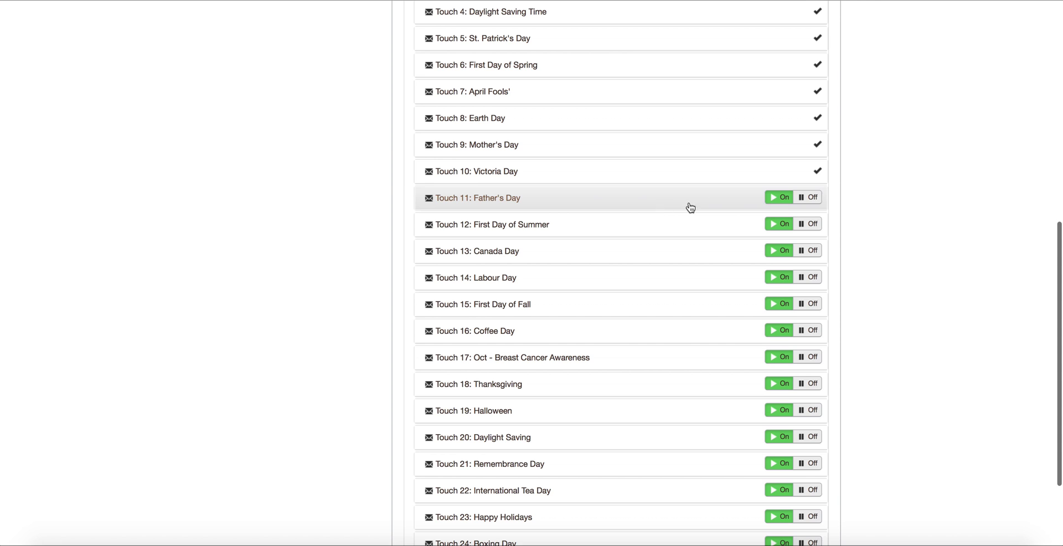
{"action": "scroll", "coordinate": [526, 349], "scroll_direction": "down", "scroll_amount": 2}
{"action": "scroll", "coordinate": [526, 349], "scroll_direction": "up", "scroll_amount": 3}
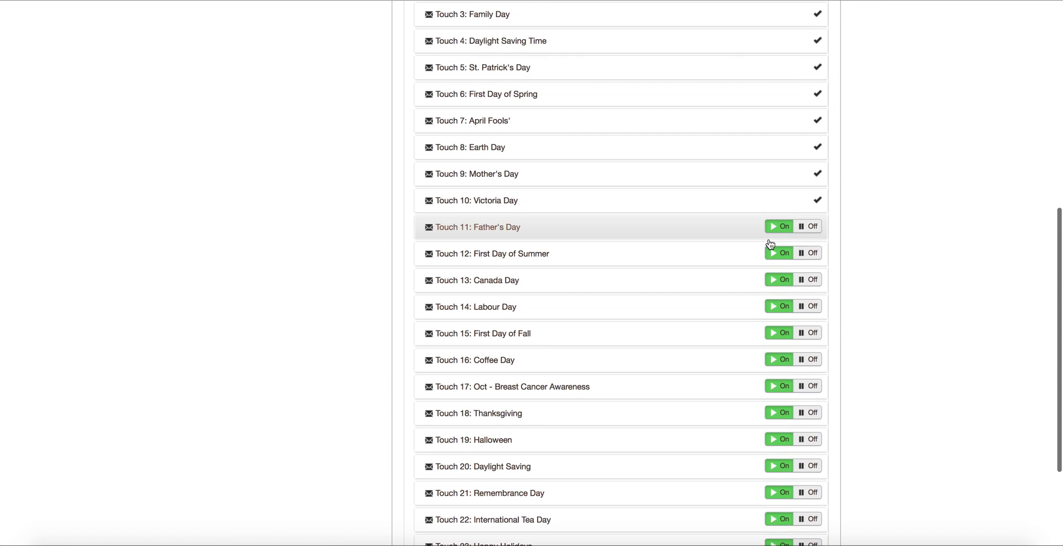
{"action": "scroll", "coordinate": [781, 326], "scroll_direction": "down", "scroll_amount": 3}
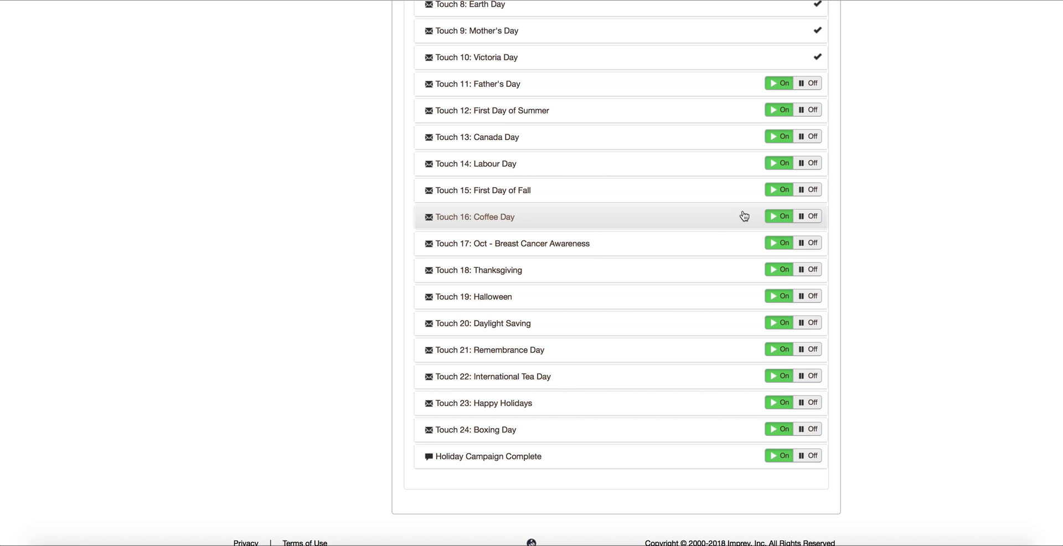
{"action": "left_click", "coordinate": [778, 217]}
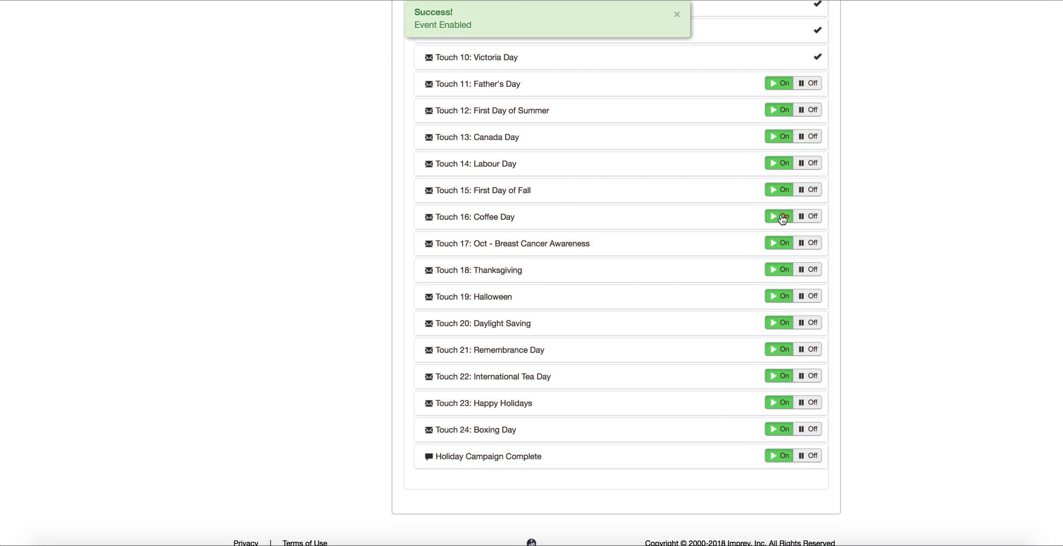
{"action": "left_click", "coordinate": [808, 216]}
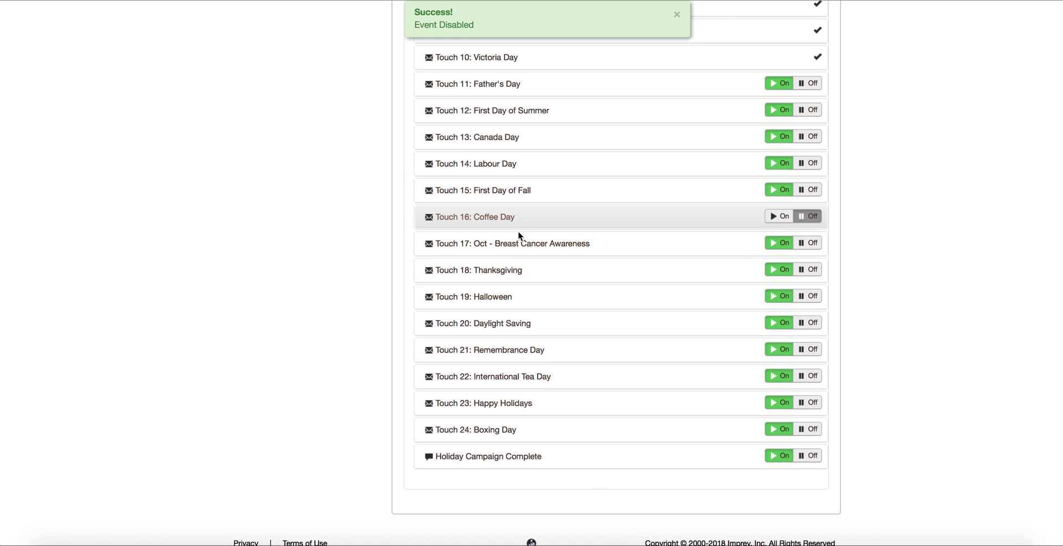
Expand the Touch 18: Thanksgiving event, preview its email from header to footer, and close the preview.
{"action": "left_click", "coordinate": [488, 276]}
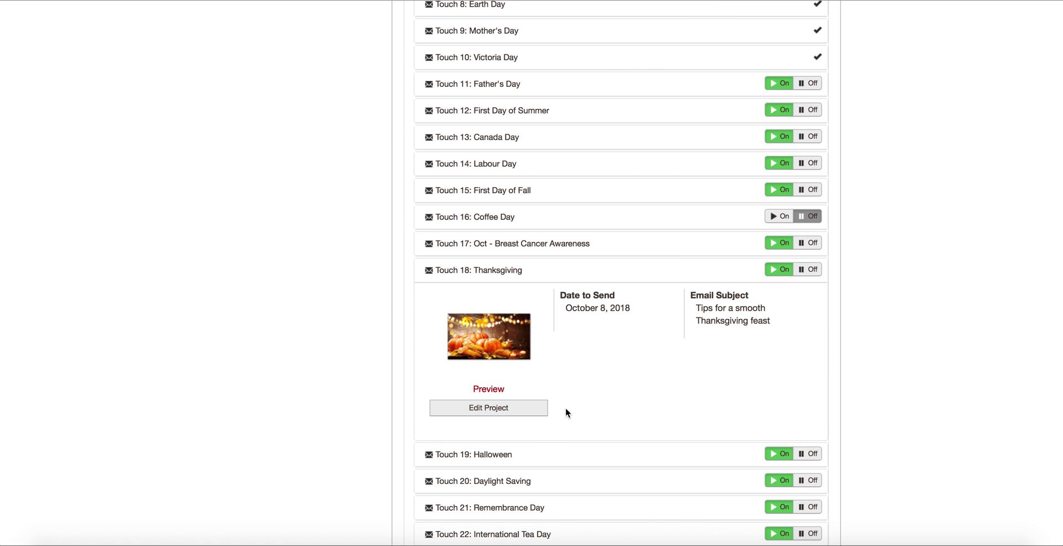
{"action": "left_click", "coordinate": [494, 389]}
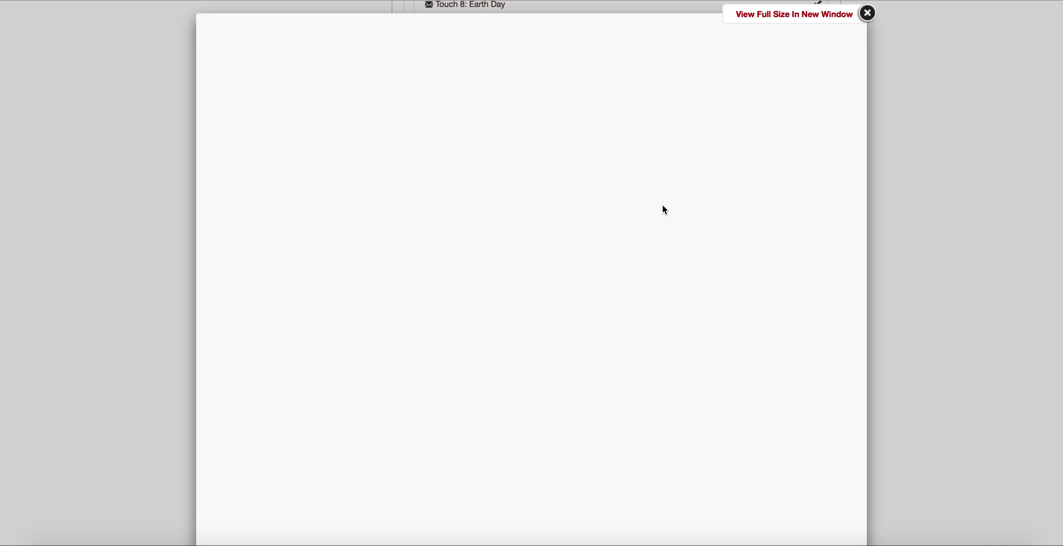
{"action": "scroll", "coordinate": [588, 359], "scroll_direction": "down", "scroll_amount": 10}
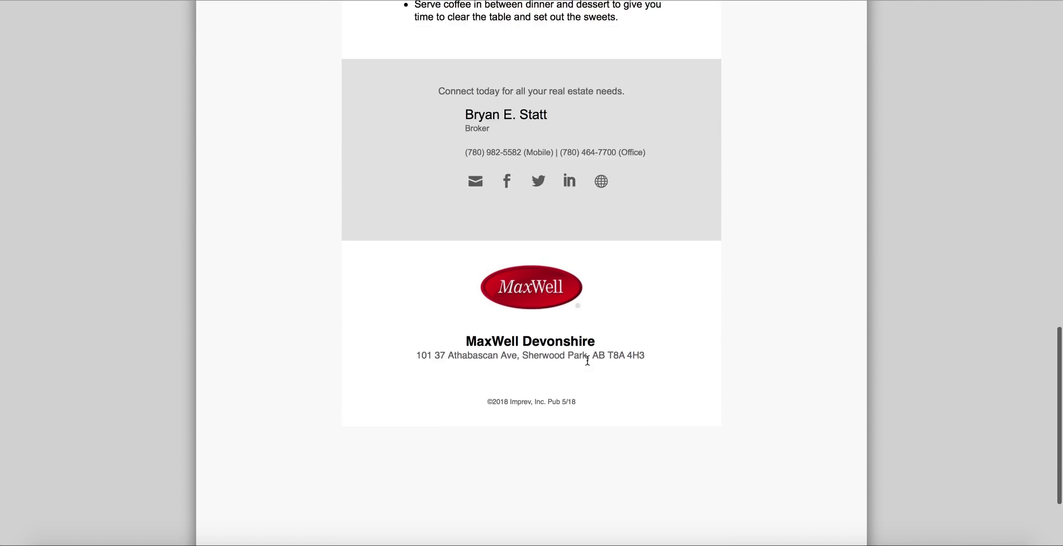
{"action": "scroll", "coordinate": [588, 361], "scroll_direction": "up", "scroll_amount": 10}
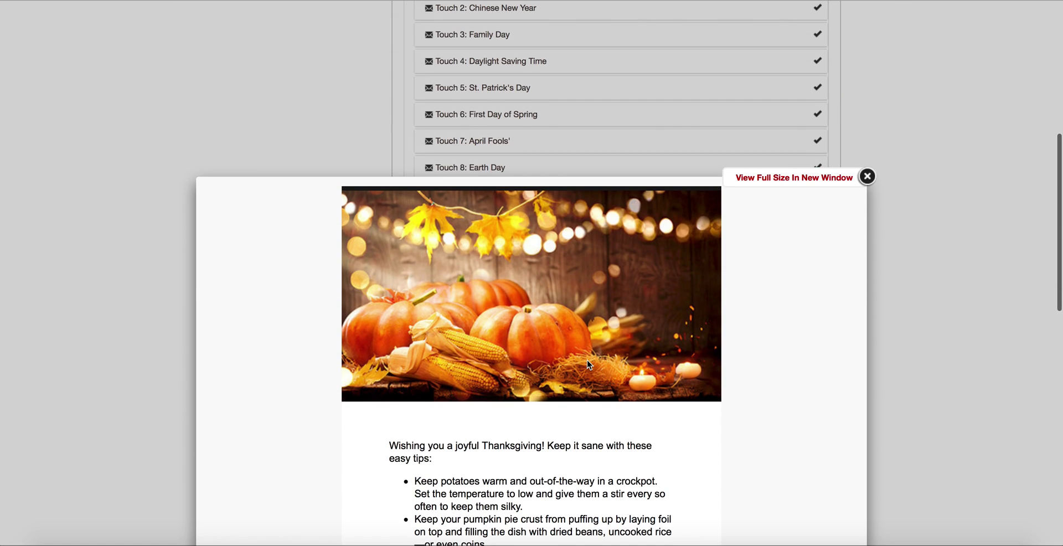
{"action": "scroll", "coordinate": [588, 361], "scroll_direction": "down", "scroll_amount": 5}
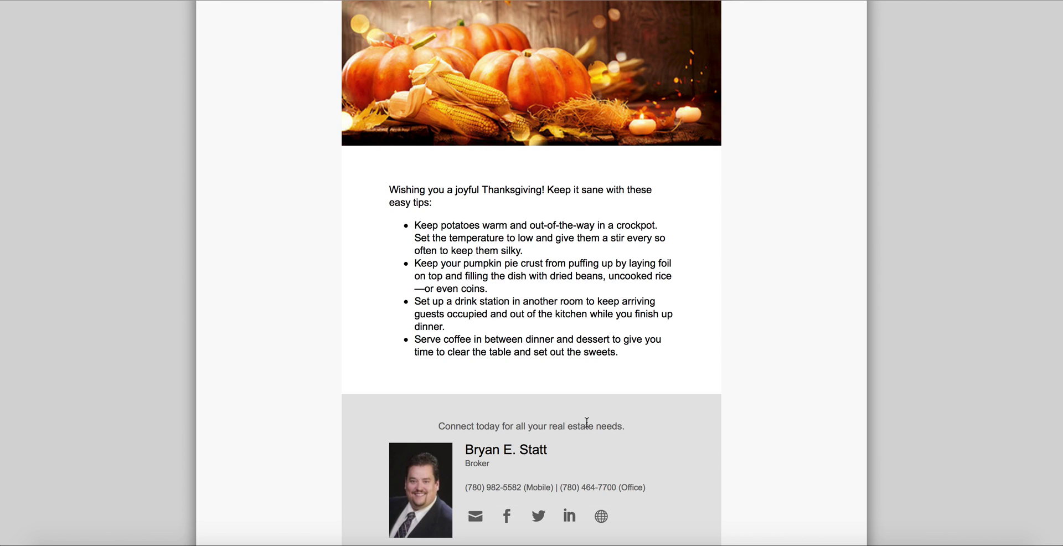
{"action": "scroll", "coordinate": [692, 249], "scroll_direction": "up", "scroll_amount": 3}
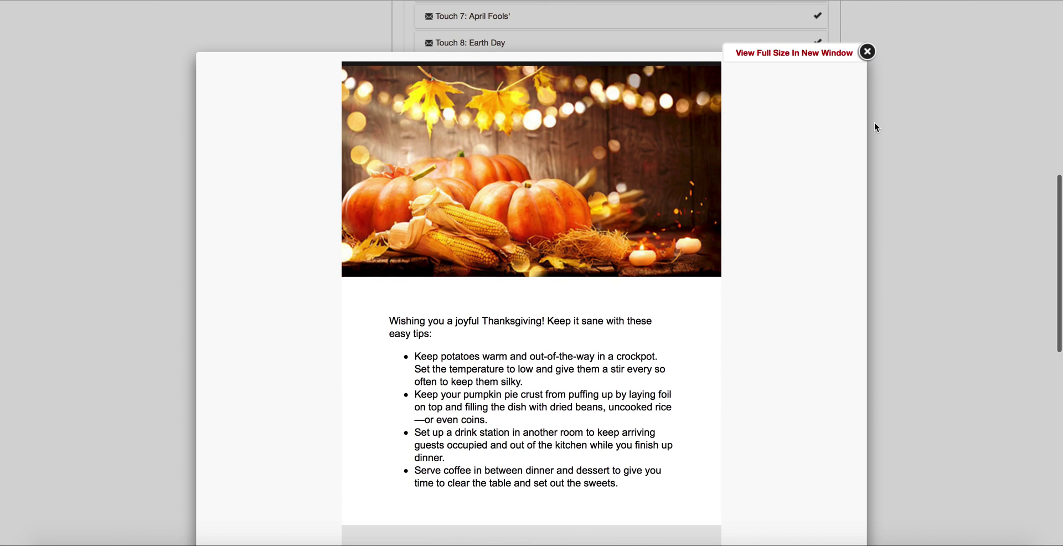
{"action": "left_click", "coordinate": [866, 51]}
Open the Touch 18: Thanksgiving project for editing and continue past its photos to the text fields.
{"action": "left_click", "coordinate": [485, 450]}
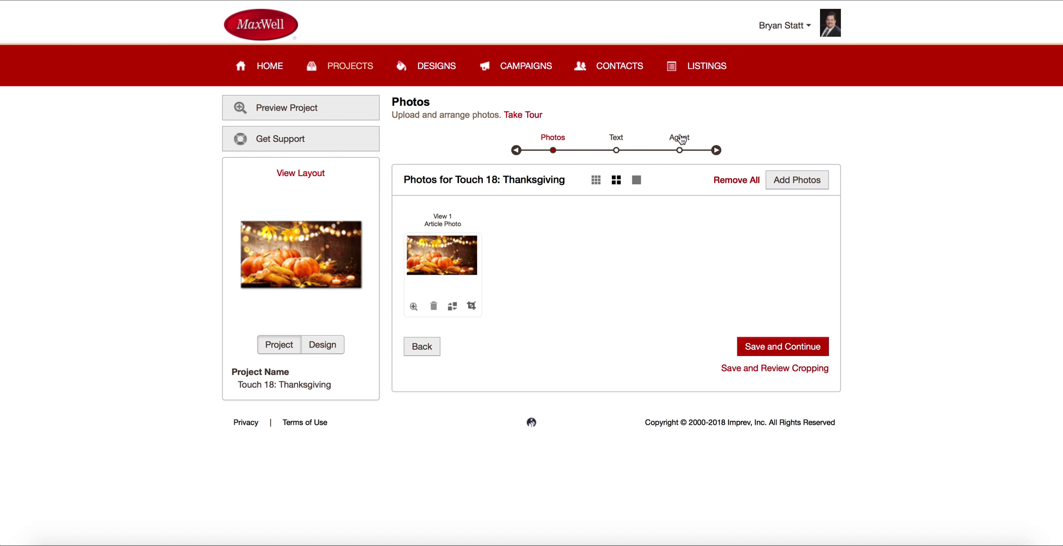
{"action": "left_click", "coordinate": [773, 344]}
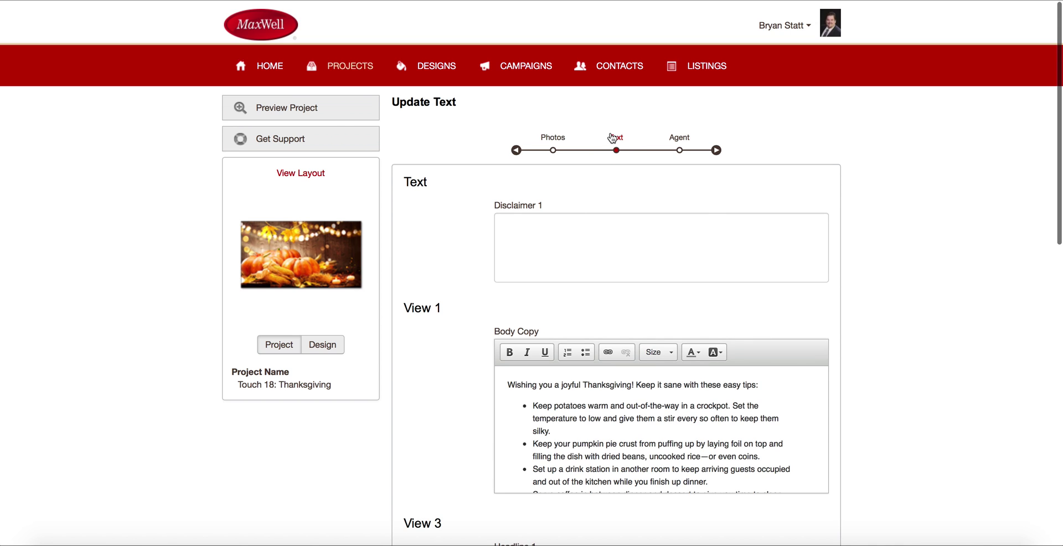
{"action": "scroll", "coordinate": [582, 324], "scroll_direction": "down", "scroll_amount": 3}
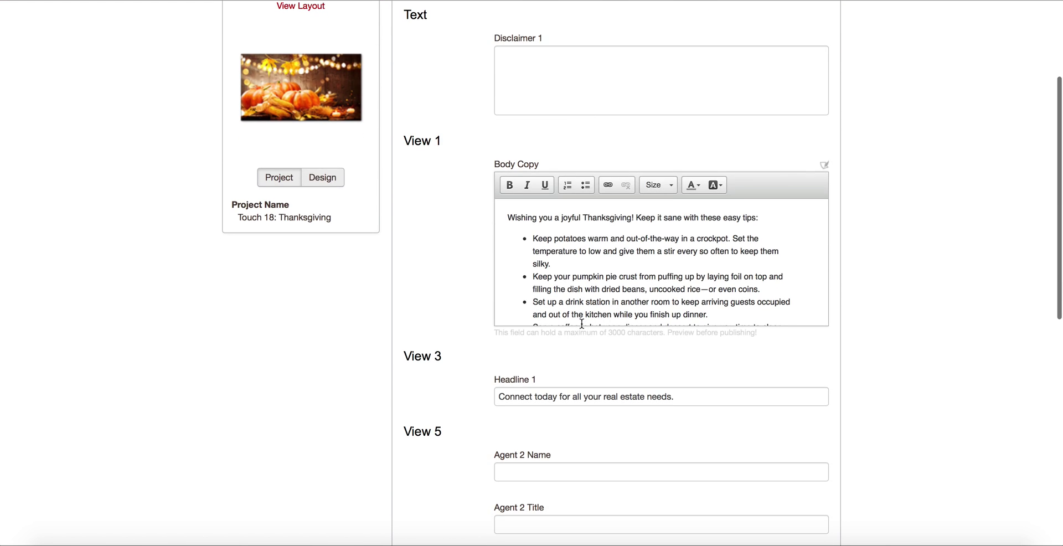
Review the Thanksgiving project's disclaimer, body copy, headline and Agent 2 text fields, and save to continue to the agent info.
{"action": "scroll", "coordinate": [554, 73], "scroll_direction": "up", "scroll_amount": 1}
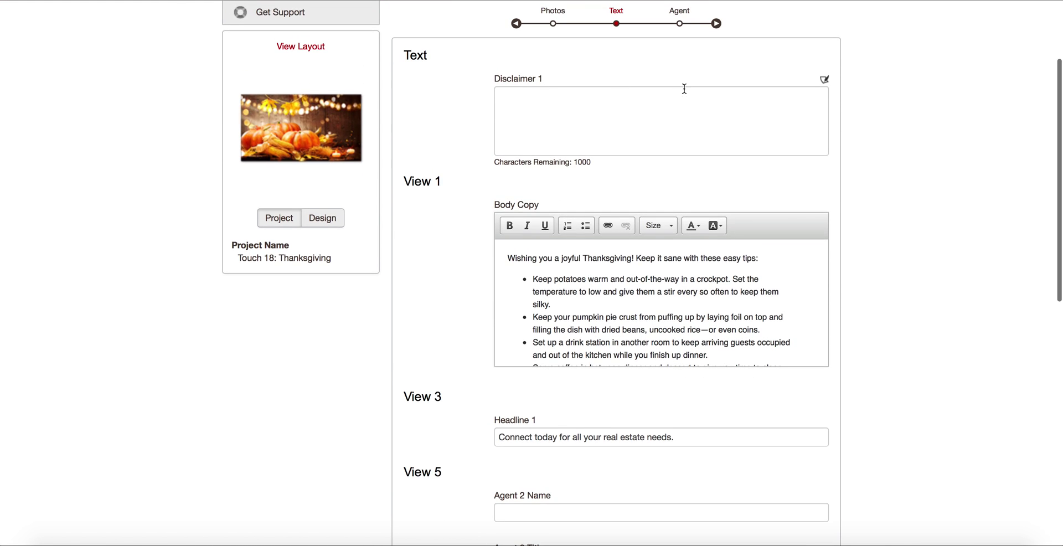
{"action": "scroll", "coordinate": [654, 310], "scroll_direction": "down", "scroll_amount": 1}
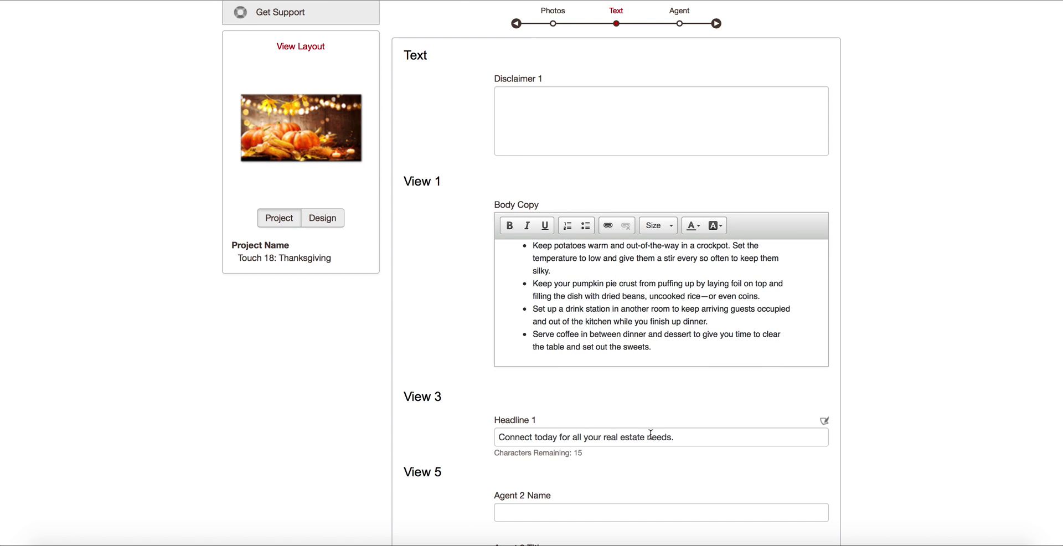
{"action": "scroll", "coordinate": [623, 444], "scroll_direction": "down", "scroll_amount": 5}
{"action": "scroll", "coordinate": [556, 208], "scroll_direction": "down", "scroll_amount": 5}
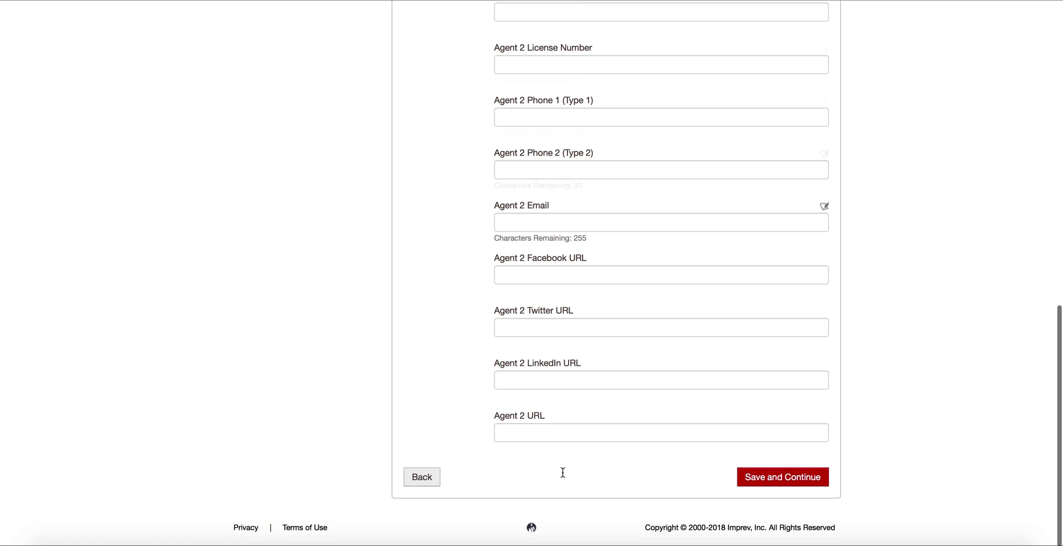
{"action": "scroll", "coordinate": [562, 471], "scroll_direction": "up", "scroll_amount": 12}
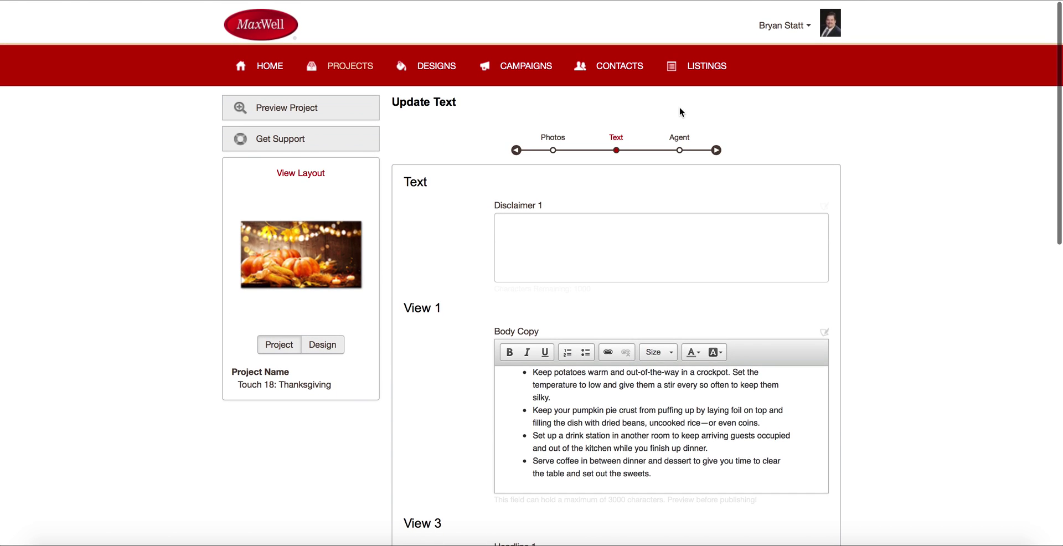
{"action": "scroll", "coordinate": [757, 460], "scroll_direction": "down", "scroll_amount": 4}
{"action": "scroll", "coordinate": [770, 487], "scroll_direction": "down", "scroll_amount": 8}
{"action": "left_click", "coordinate": [792, 486]}
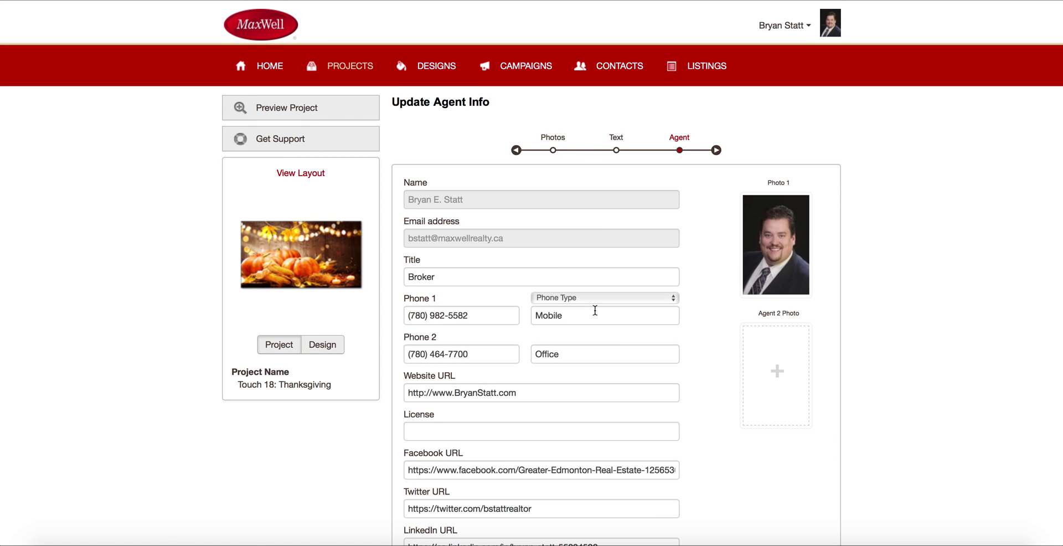
Review the agent's contact details and photo, and save the Touch 18: Thanksgiving project.
{"action": "scroll", "coordinate": [594, 310], "scroll_direction": "down", "scroll_amount": 2}
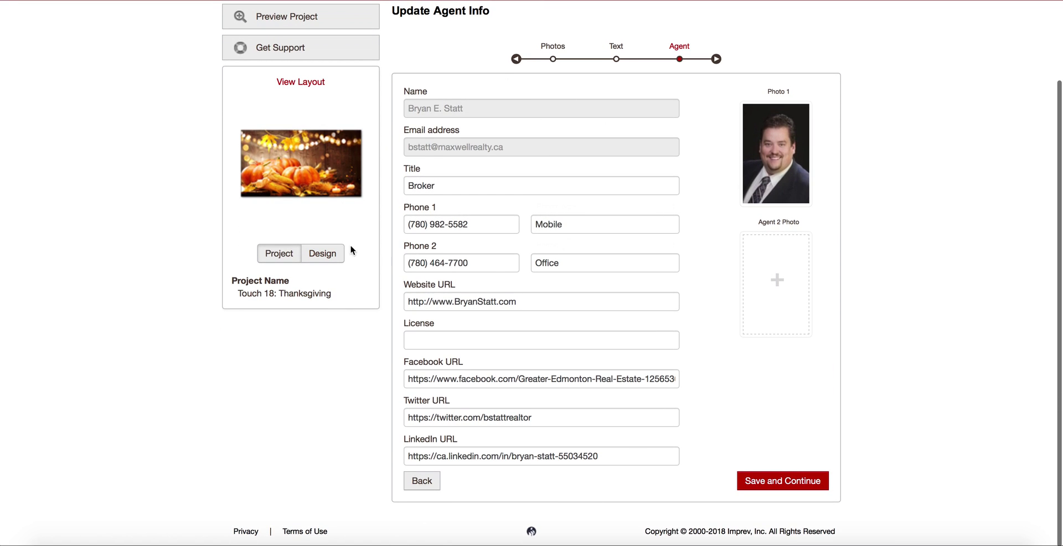
{"action": "scroll", "coordinate": [609, 285], "scroll_direction": "up", "scroll_amount": 2}
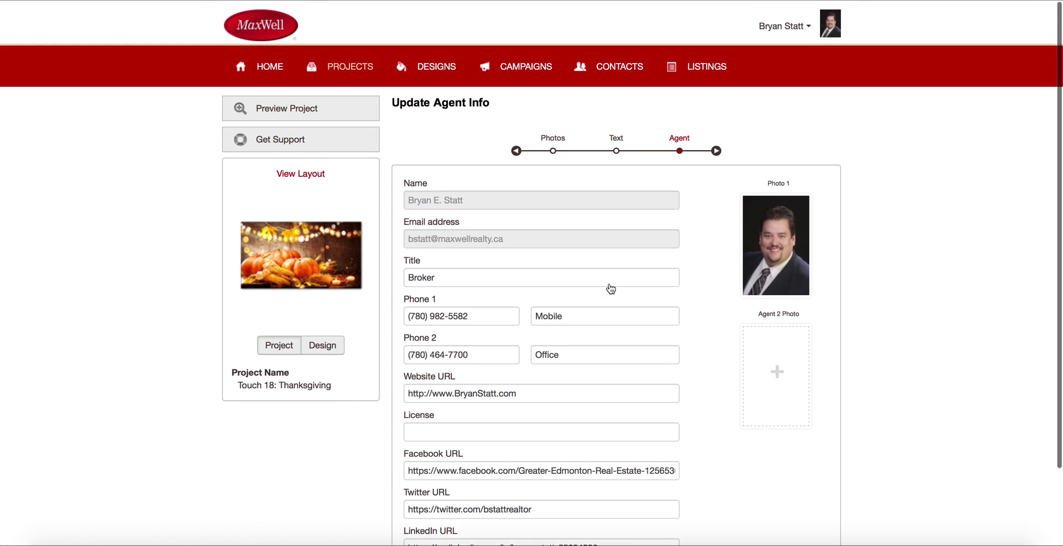
{"action": "scroll", "coordinate": [609, 284], "scroll_direction": "down", "scroll_amount": 3}
{"action": "left_click", "coordinate": [809, 475]}
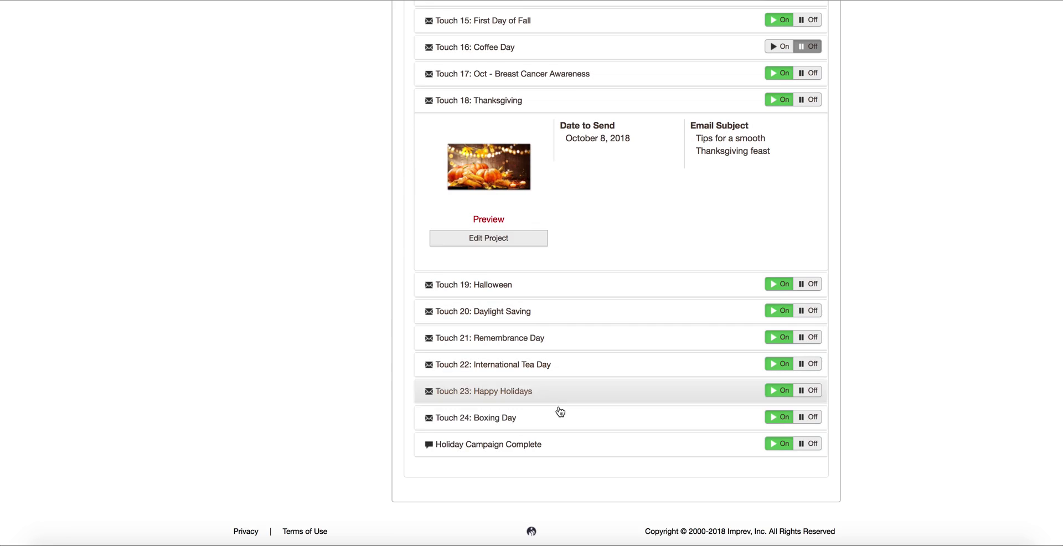
Look over the campaign's events and open the recipient selection for managing the campaign's contacts.
{"action": "scroll", "coordinate": [549, 266], "scroll_direction": "down", "scroll_amount": 2}
{"action": "scroll", "coordinate": [690, 109], "scroll_direction": "up", "scroll_amount": 7}
{"action": "scroll", "coordinate": [690, 109], "scroll_direction": "down", "scroll_amount": 7}
{"action": "scroll", "coordinate": [709, 402], "scroll_direction": "up", "scroll_amount": 8}
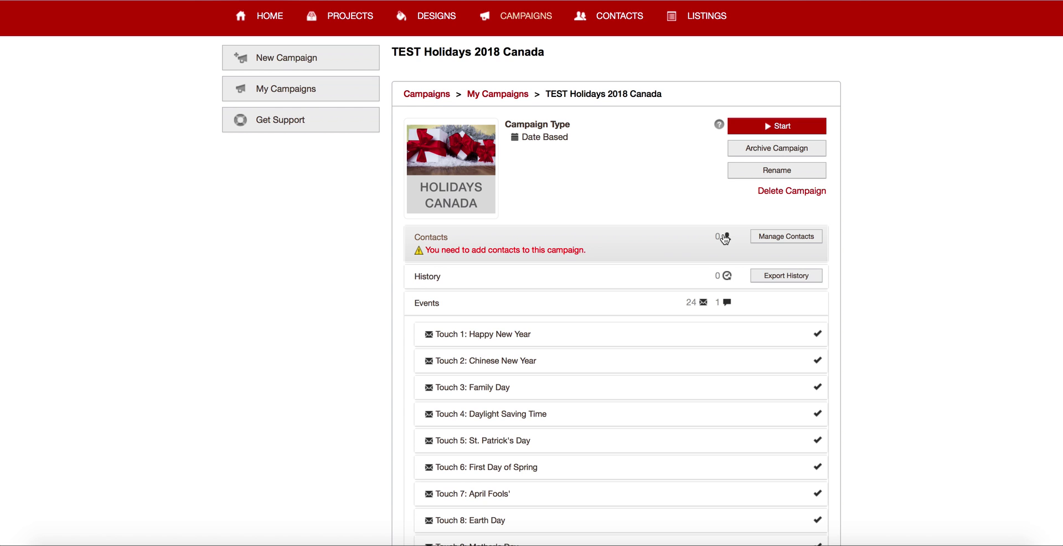
{"action": "left_click", "coordinate": [767, 237]}
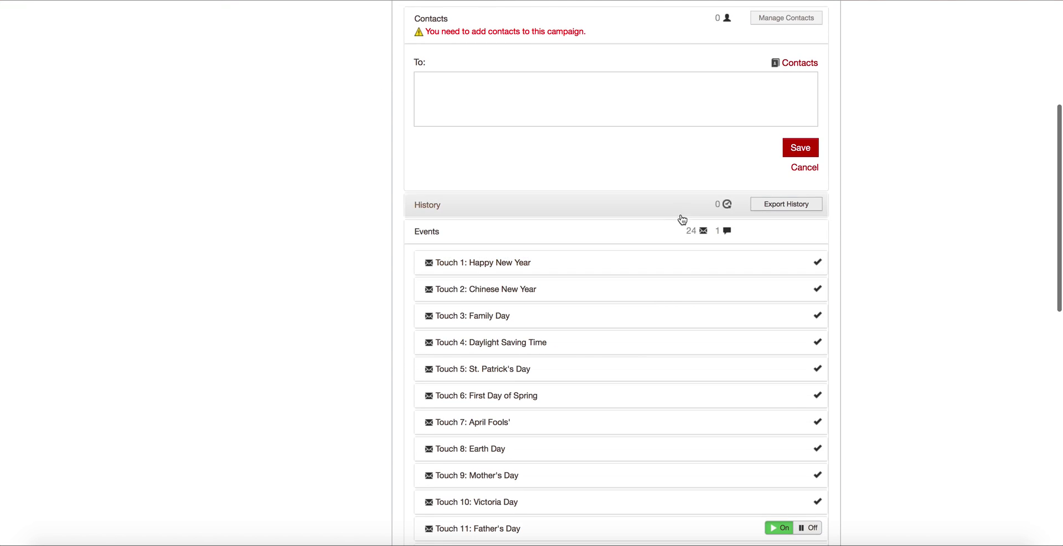
{"action": "scroll", "coordinate": [659, 221], "scroll_direction": "up", "scroll_amount": 4}
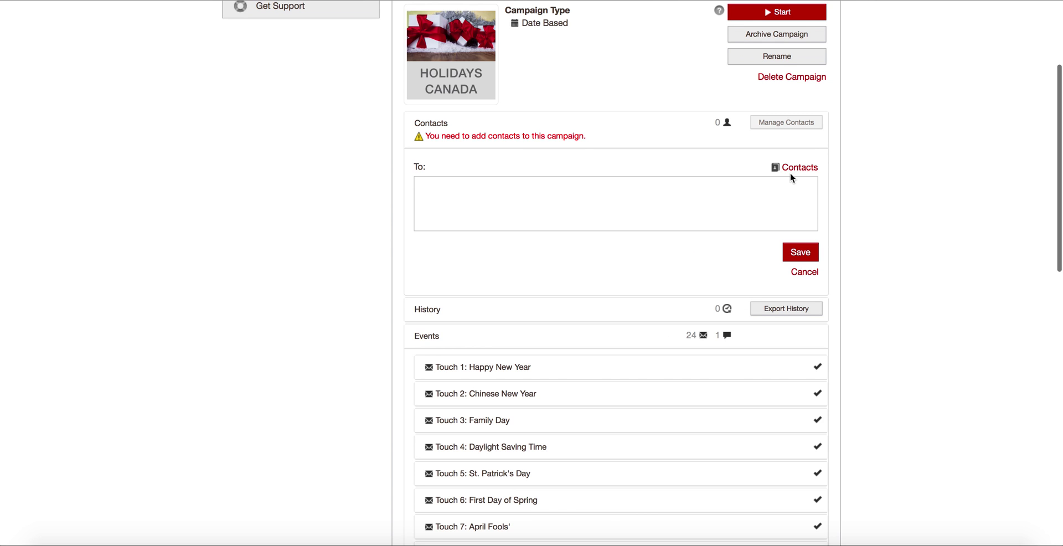
{"action": "left_click", "coordinate": [756, 198]}
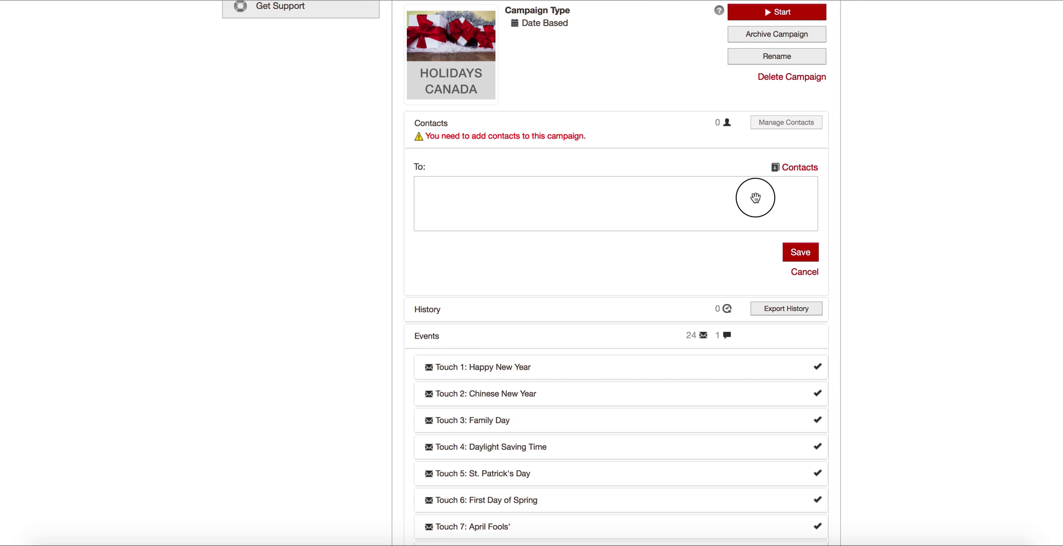
{"action": "left_click", "coordinate": [799, 167]}
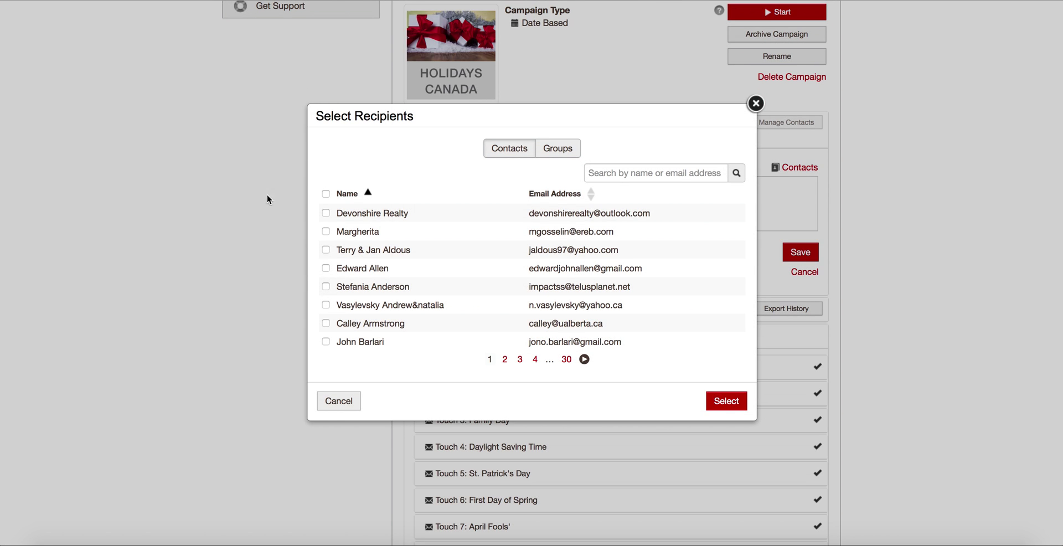
Compare the individual contacts and the groups available as recipients, and close the selection without choosing any.
{"action": "left_click", "coordinate": [575, 150]}
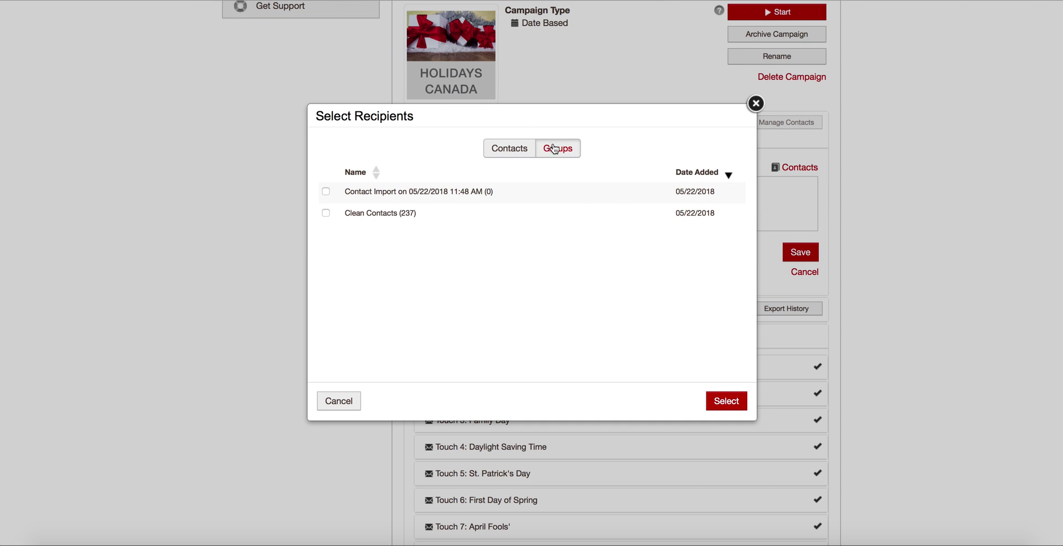
{"action": "left_click", "coordinate": [509, 147]}
{"action": "left_click", "coordinate": [552, 151]}
{"action": "left_click", "coordinate": [524, 150]}
{"action": "left_click", "coordinate": [515, 149]}
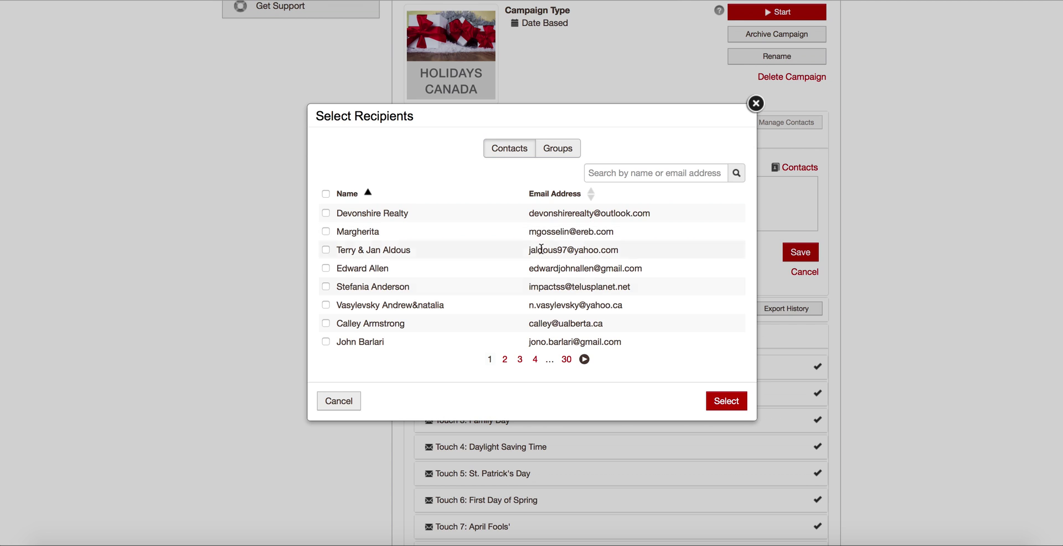
{"action": "left_click", "coordinate": [752, 111]}
Start a contact import from the address book with the new group name Test list of contacts.
{"action": "scroll", "coordinate": [637, 102], "scroll_direction": "up", "scroll_amount": 5}
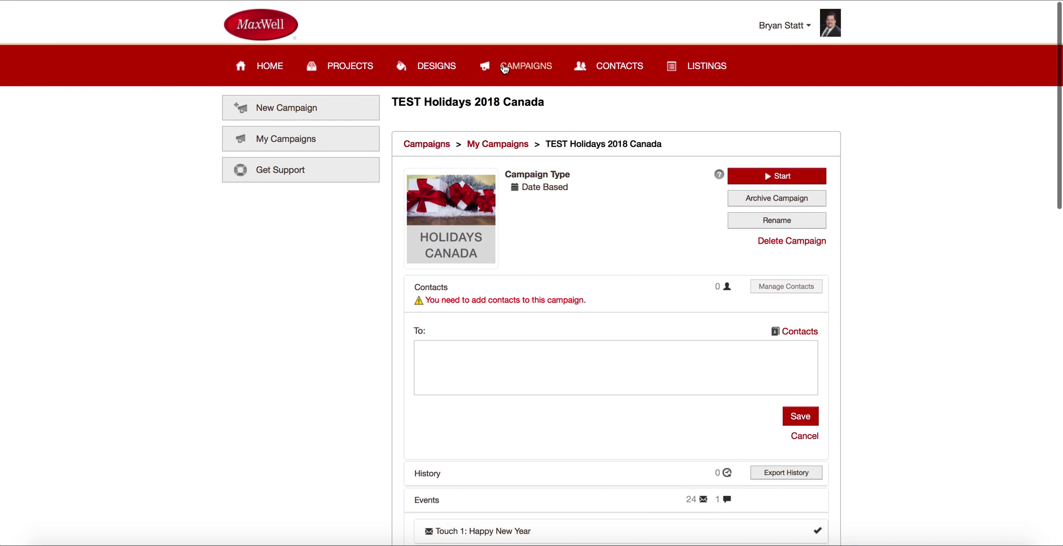
{"action": "left_click", "coordinate": [618, 68]}
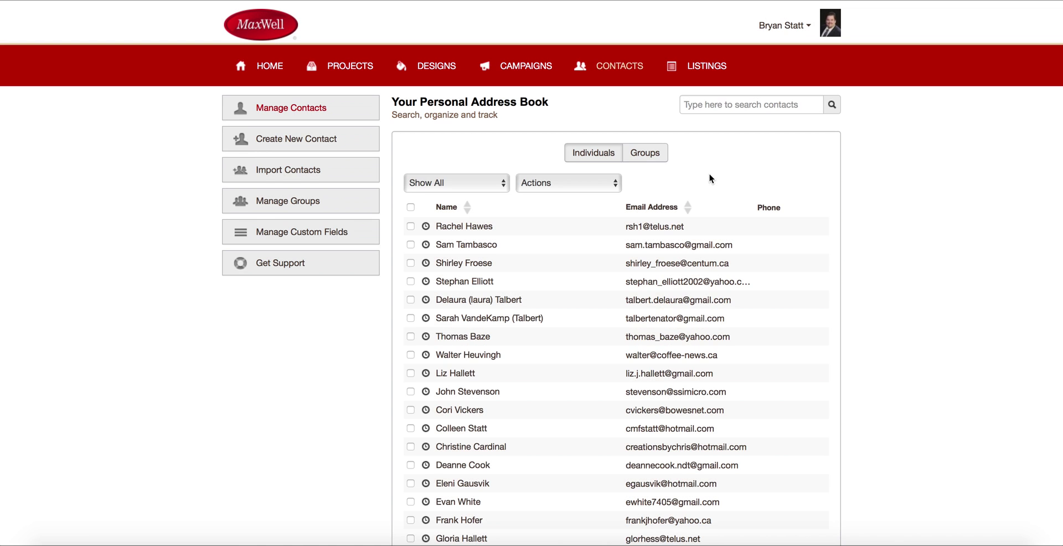
{"action": "left_click", "coordinate": [292, 172]}
{"action": "triple_click", "coordinate": [536, 256]}
{"action": "type", "text": "Test list of contacts"}
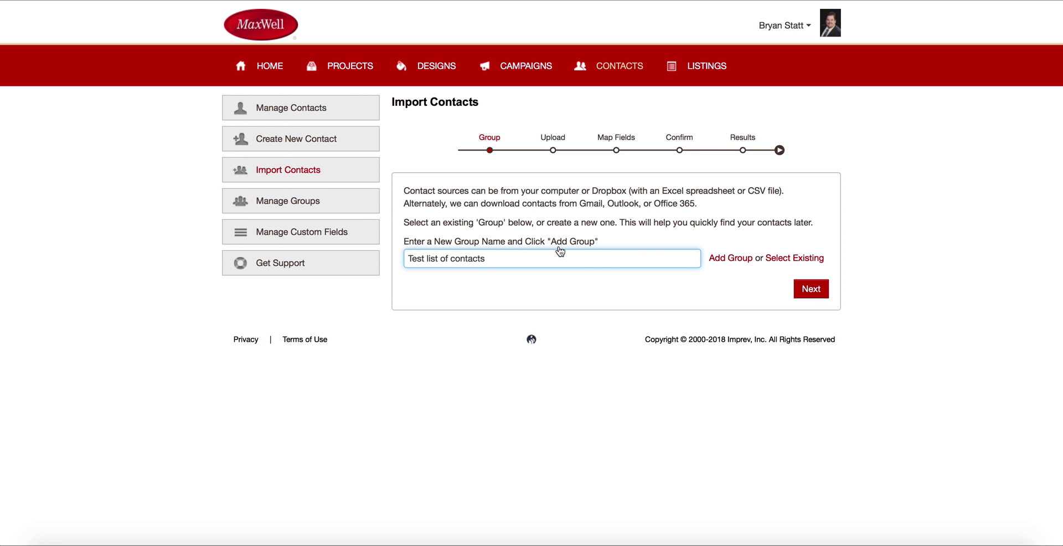
{"action": "left_click", "coordinate": [813, 289]}
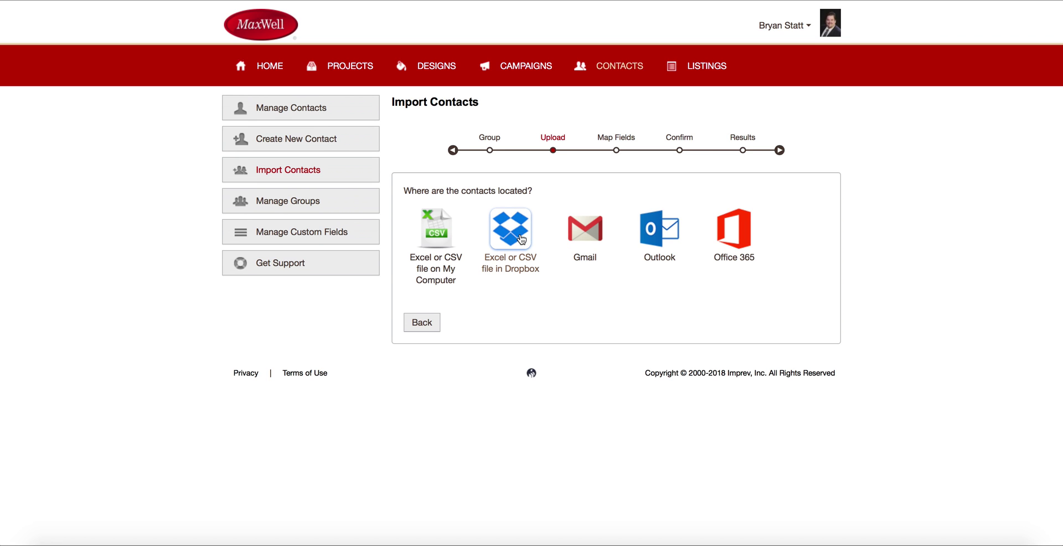
Upload Import_User_Sample_en.csv from the computer's Desktop folder as the contact source.
{"action": "left_click", "coordinate": [441, 230]}
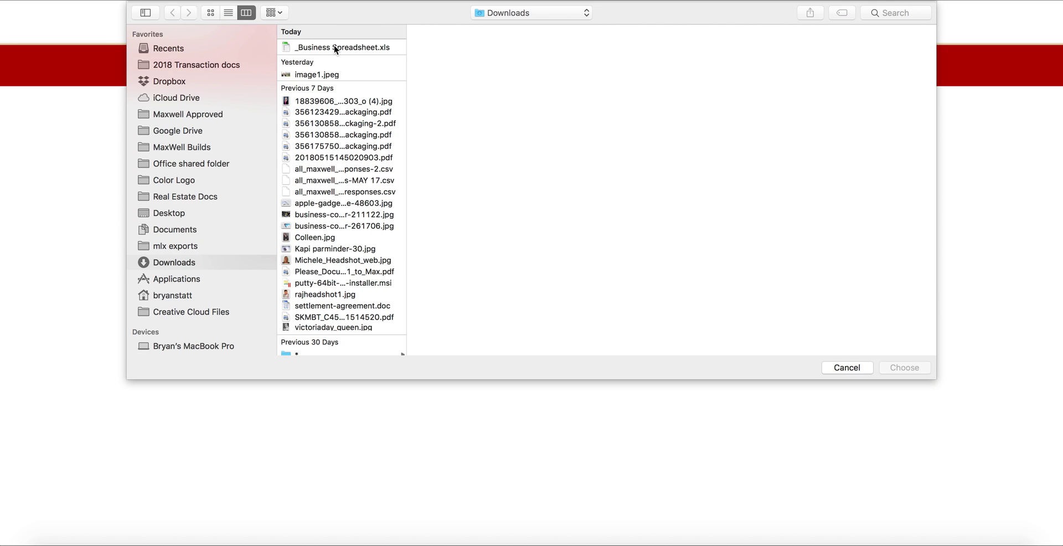
{"action": "left_click", "coordinate": [183, 212]}
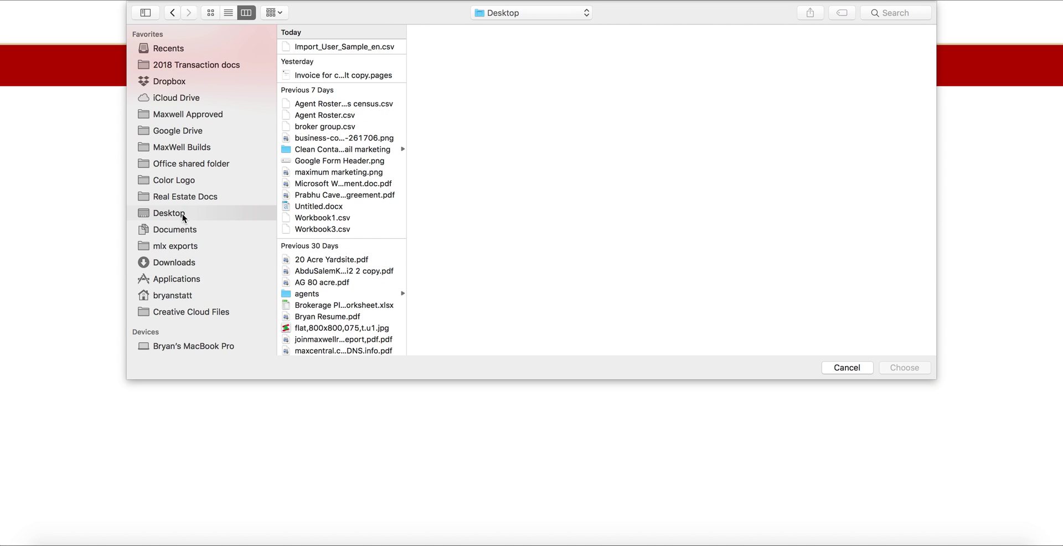
{"action": "left_click", "coordinate": [367, 48]}
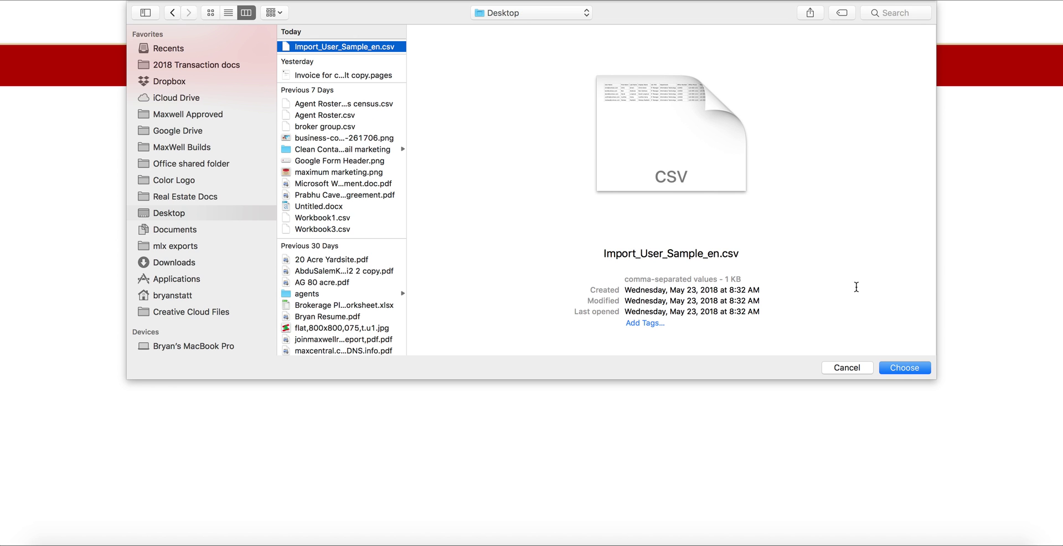
{"action": "left_click", "coordinate": [905, 368]}
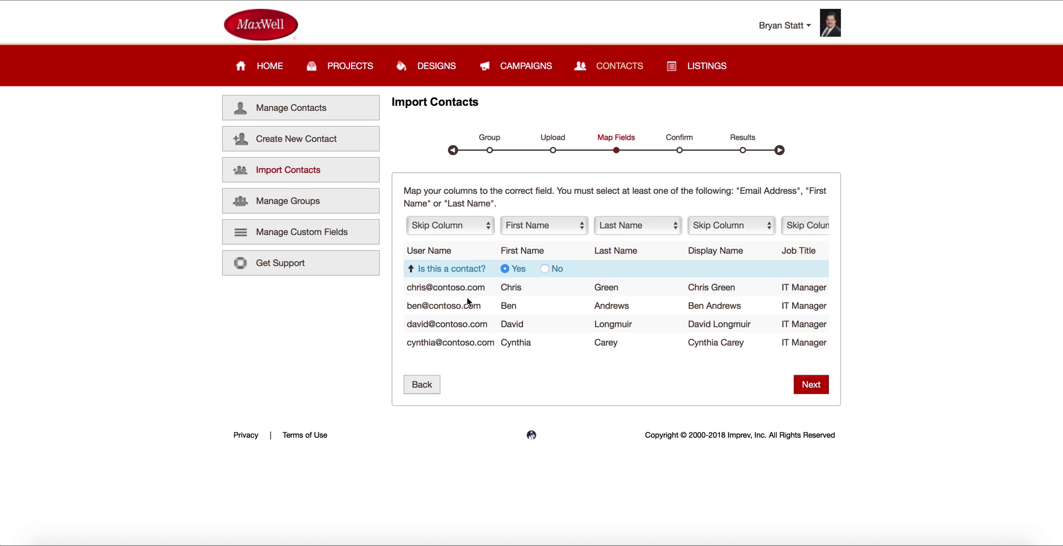
Map the User Name column to Email Address and mark the header row as not a contact.
{"action": "left_click", "coordinate": [458, 235]}
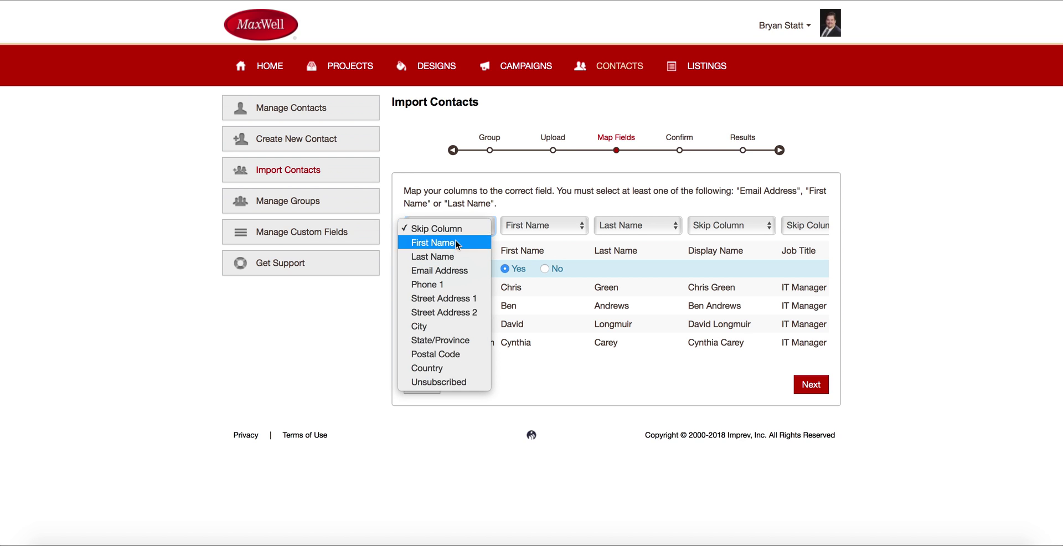
{"action": "left_click", "coordinate": [451, 269]}
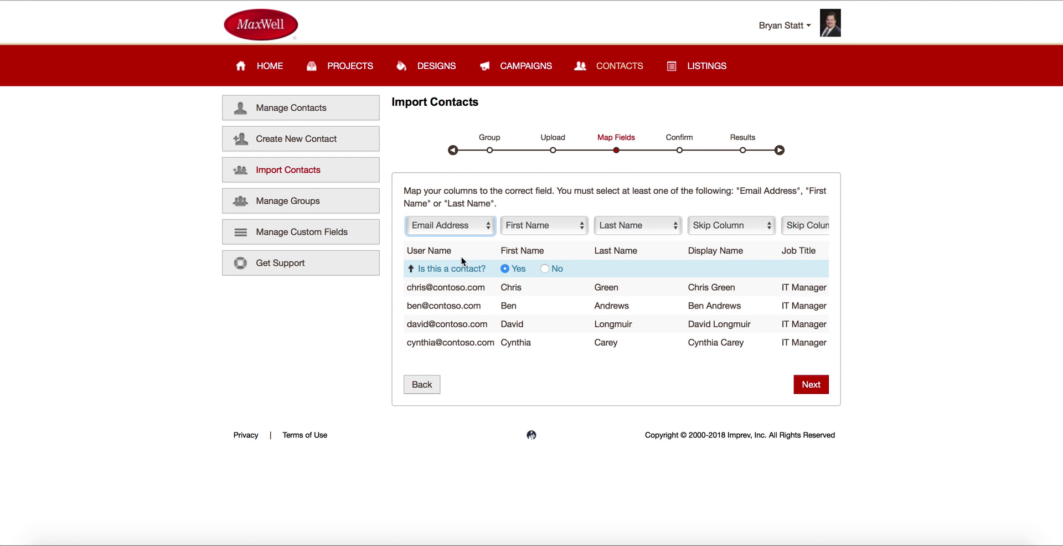
{"action": "left_click", "coordinate": [544, 269]}
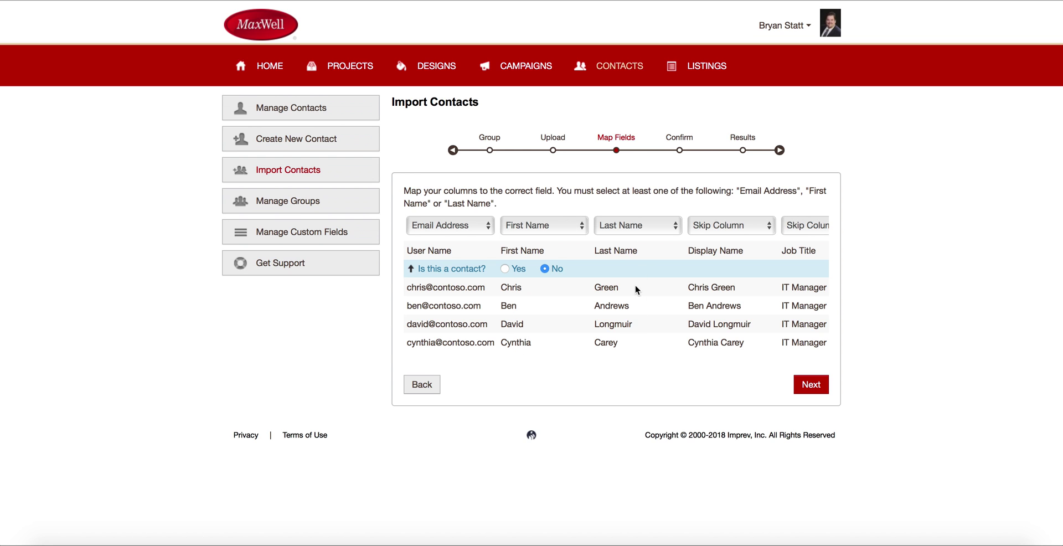
Check the field mapping options for the Display Name column and leave it on Skip Column.
{"action": "scroll", "coordinate": [735, 237], "scroll_direction": "right", "scroll_amount": 2}
{"action": "scroll", "coordinate": [735, 237], "scroll_direction": "right", "scroll_amount": 5}
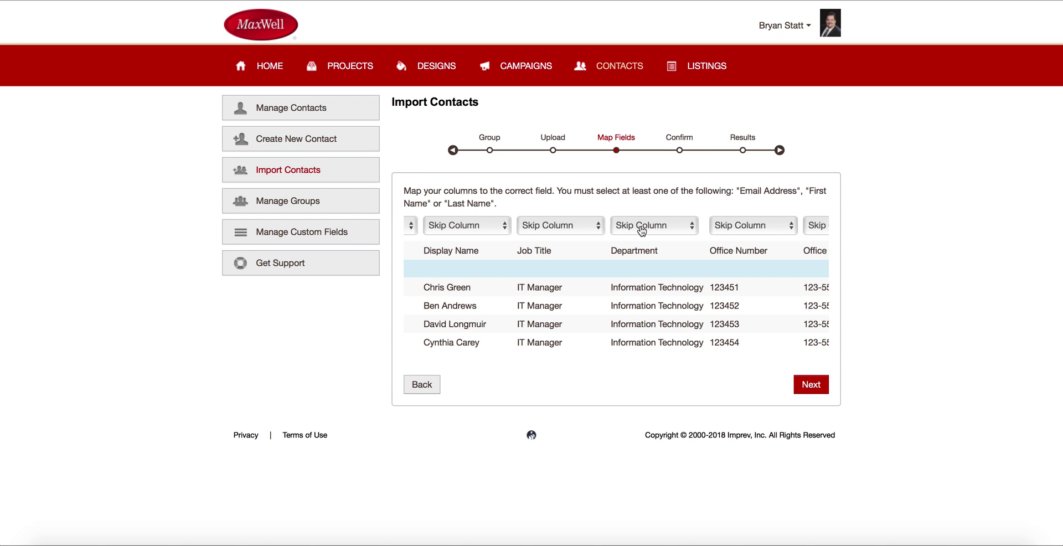
{"action": "left_click", "coordinate": [474, 230]}
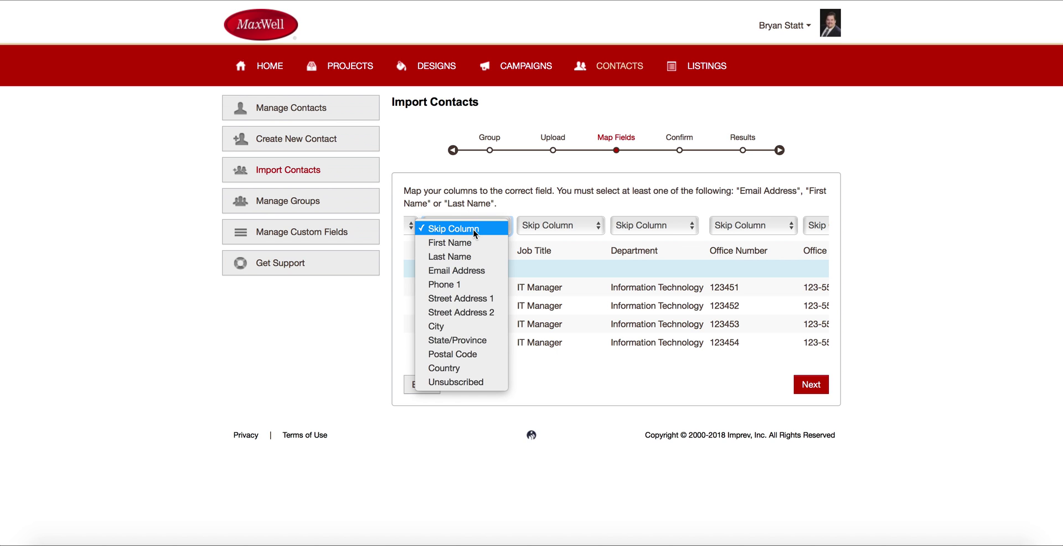
{"action": "left_click", "coordinate": [516, 196]}
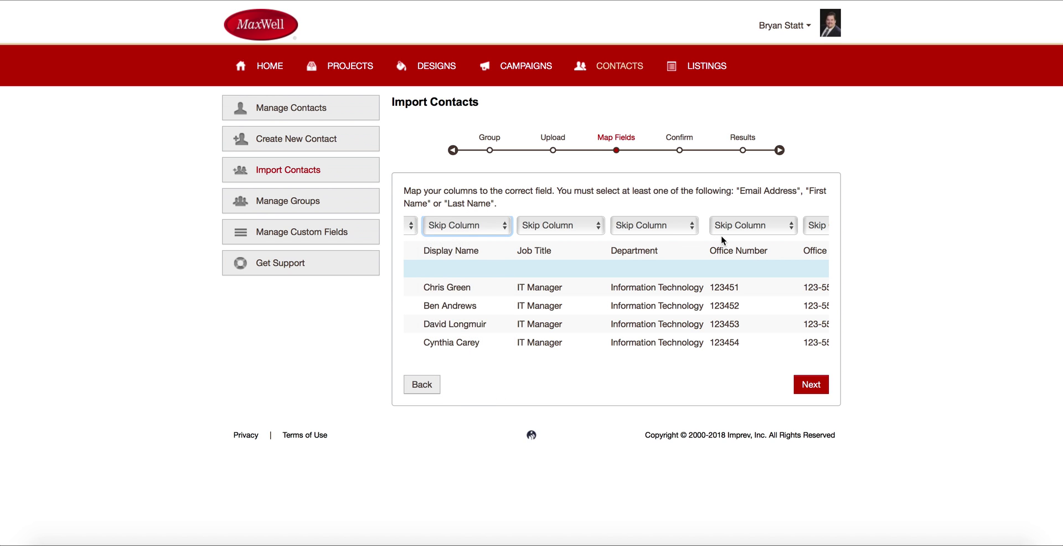
Map the Office Phone column to Phone 1.
{"action": "scroll", "coordinate": [723, 240], "scroll_direction": "right", "scroll_amount": 5}
{"action": "scroll", "coordinate": [721, 234], "scroll_direction": "right", "scroll_amount": 3}
{"action": "scroll", "coordinate": [721, 234], "scroll_direction": "left", "scroll_amount": 4}
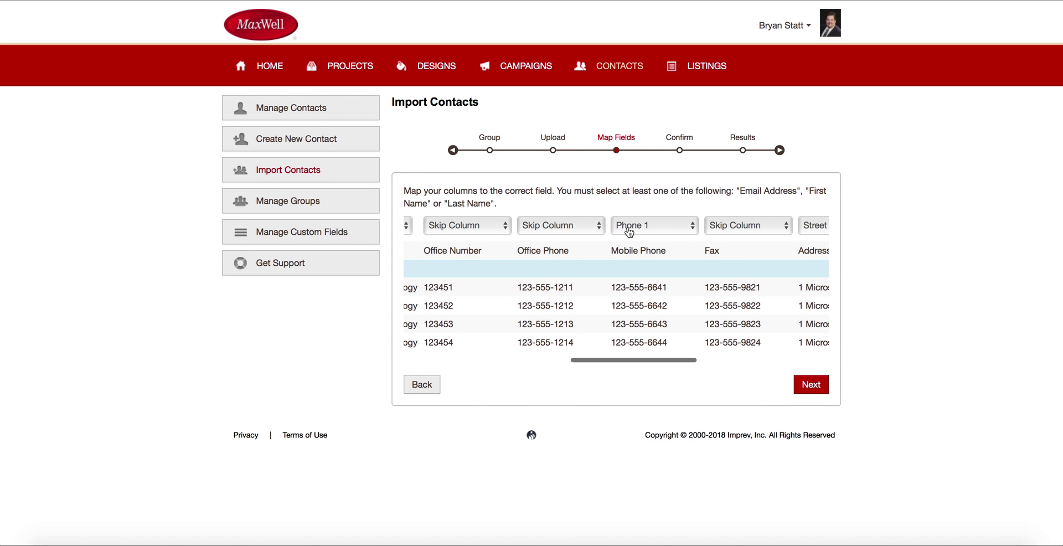
{"action": "left_click", "coordinate": [566, 226]}
{"action": "left_click", "coordinate": [553, 287]}
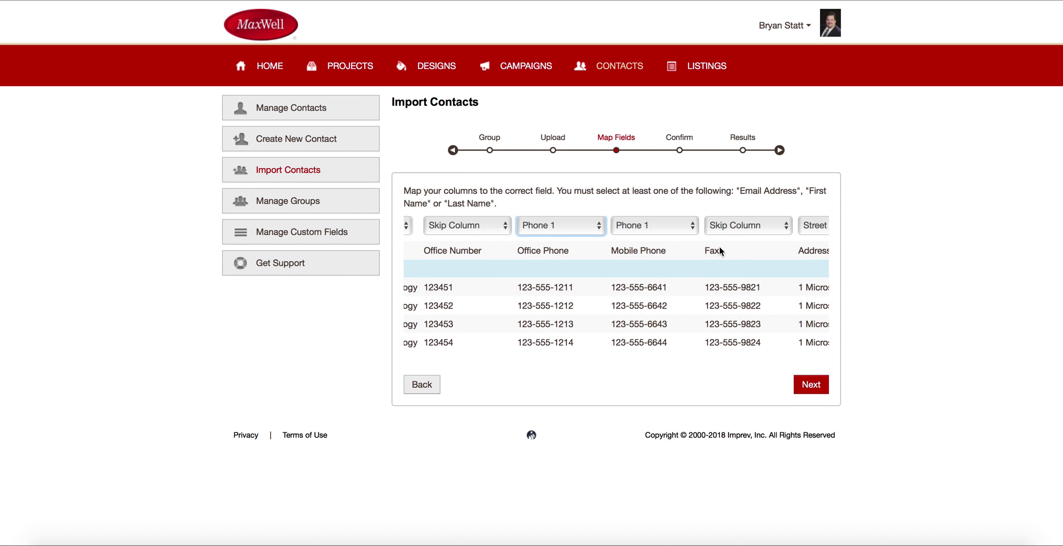
Check the Mobile Phone column's mapping options, keep Phone 1, and examine the Fax, Address and City mappings.
{"action": "scroll", "coordinate": [731, 231], "scroll_direction": "right", "scroll_amount": 2}
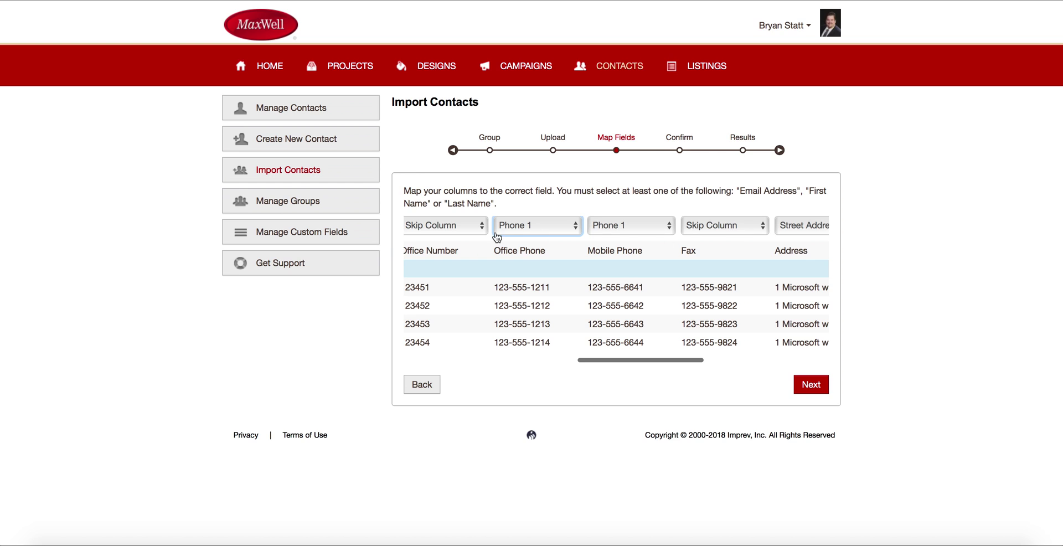
{"action": "left_click", "coordinate": [633, 227]}
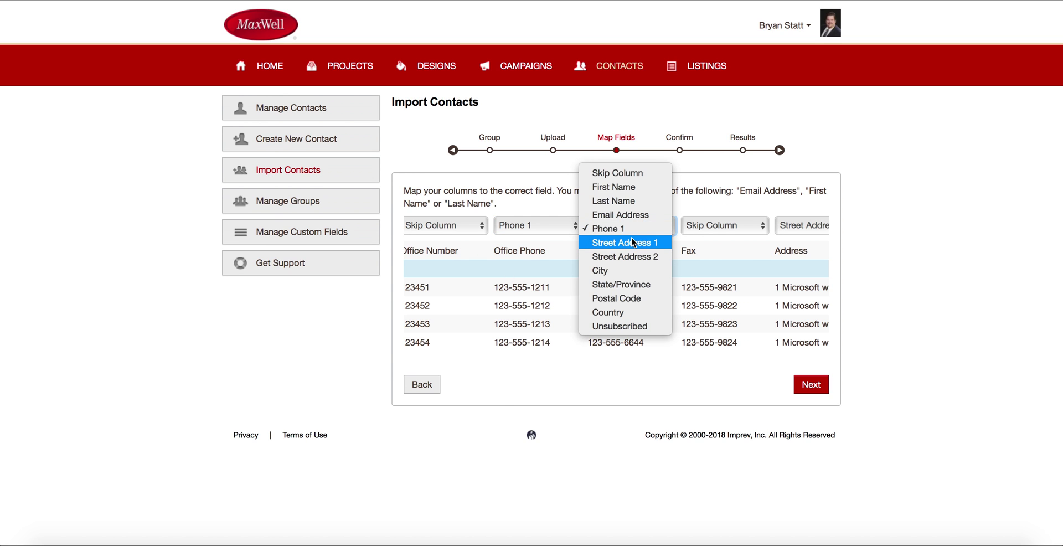
{"action": "left_click", "coordinate": [714, 199]}
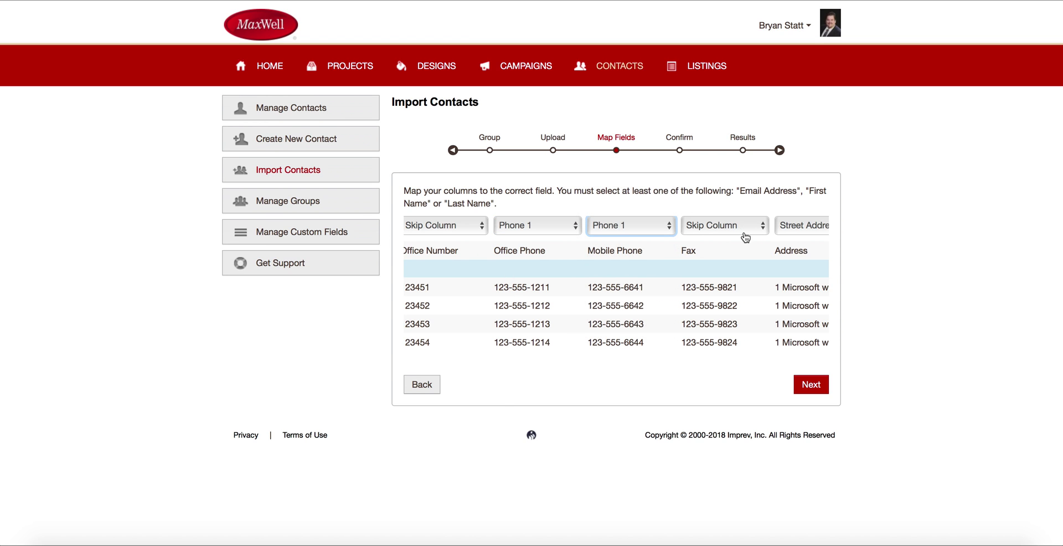
{"action": "scroll", "coordinate": [731, 228], "scroll_direction": "right", "scroll_amount": 3}
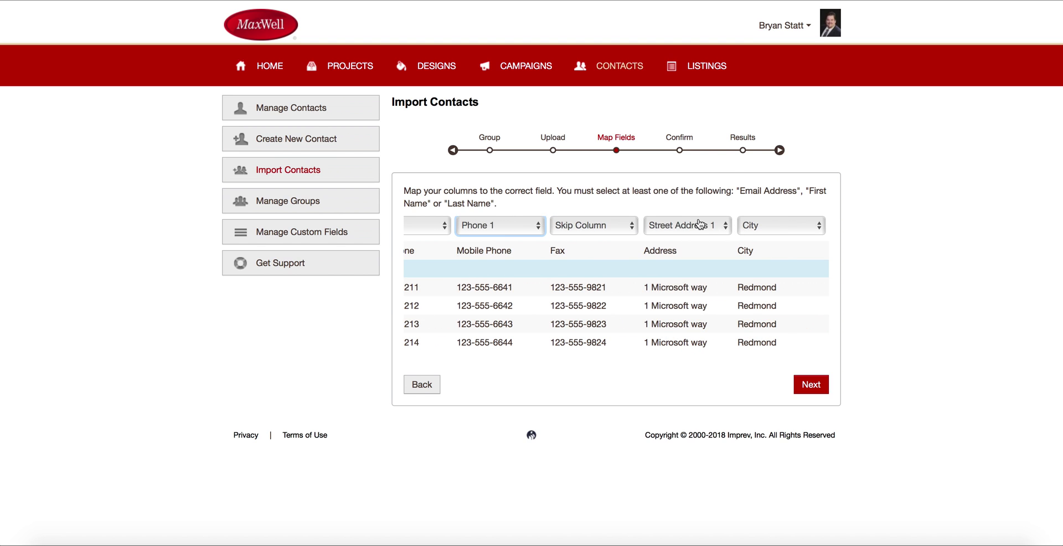
Keep Street Address 1 for the Address column, and map State or Province to State/Province and ZIP or Postal Code to Postal Code.
{"action": "left_click", "coordinate": [700, 224]}
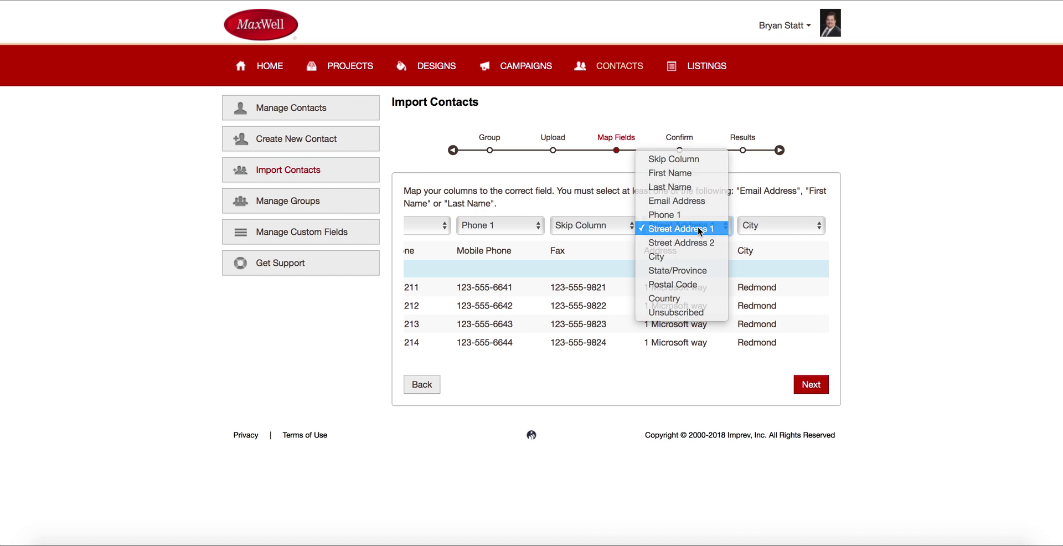
{"action": "left_click", "coordinate": [700, 229]}
{"action": "scroll", "coordinate": [781, 221], "scroll_direction": "right", "scroll_amount": 5}
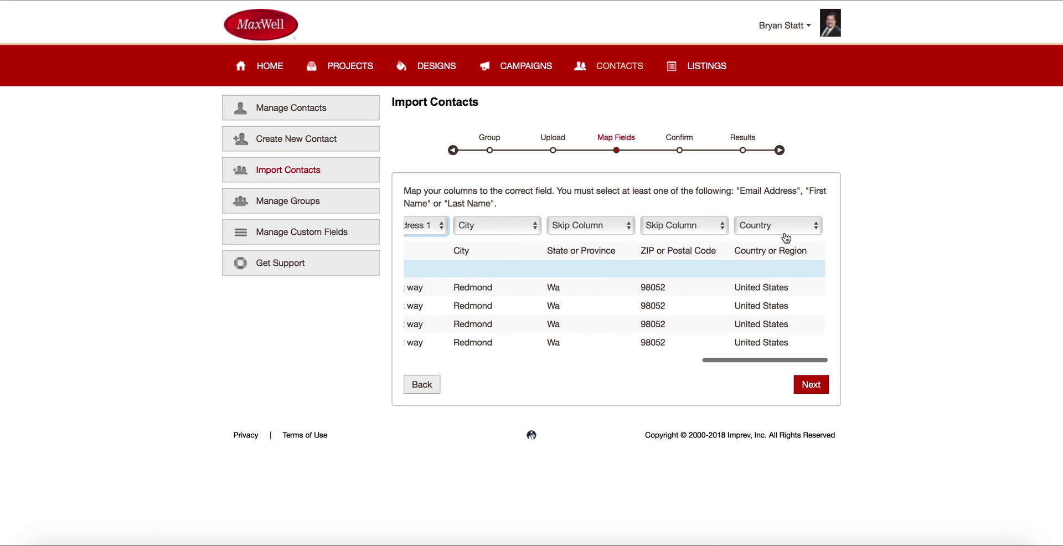
{"action": "scroll", "coordinate": [775, 239], "scroll_direction": "left", "scroll_amount": 1}
{"action": "left_click", "coordinate": [597, 227]}
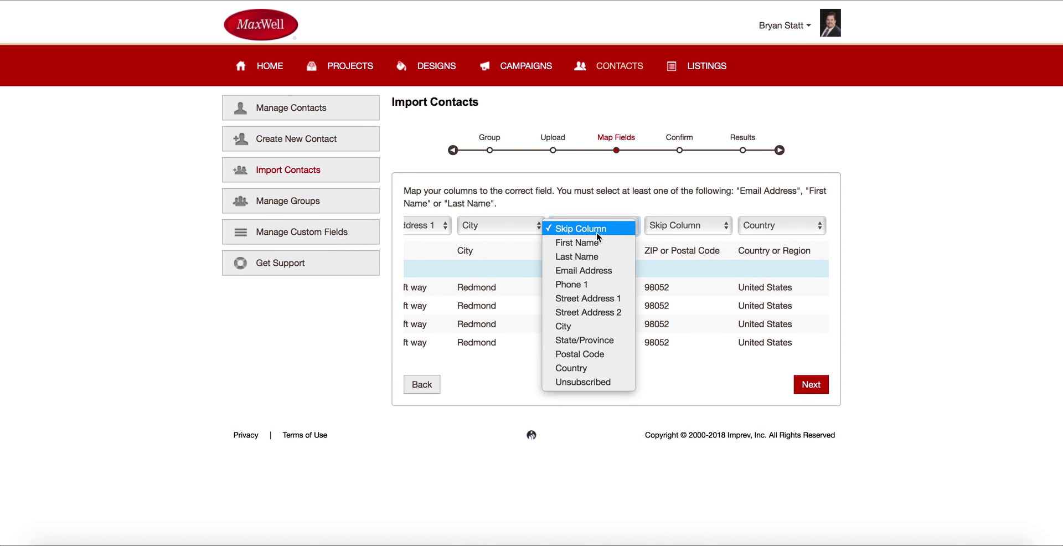
{"action": "left_click", "coordinate": [592, 340]}
{"action": "left_click", "coordinate": [684, 227]}
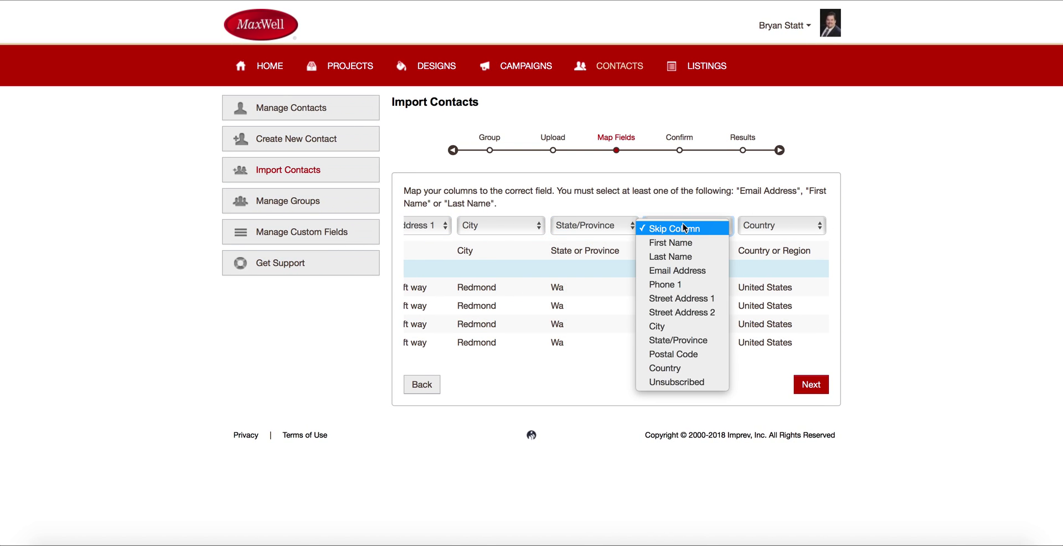
{"action": "left_click", "coordinate": [674, 354]}
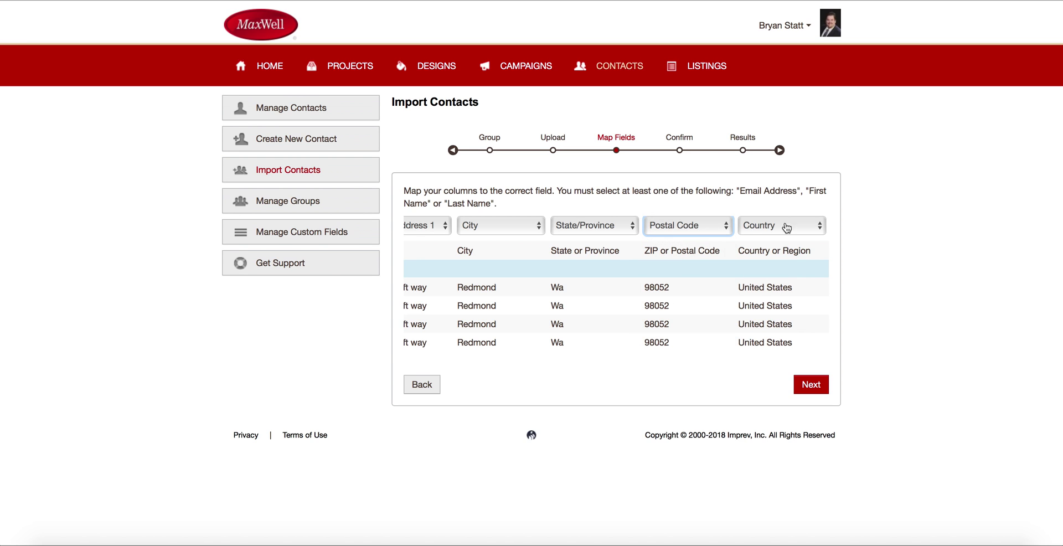
Review the column mappings from the first column onward and try to proceed to the import confirmation.
{"action": "scroll", "coordinate": [552, 304], "scroll_direction": "left", "scroll_amount": 10}
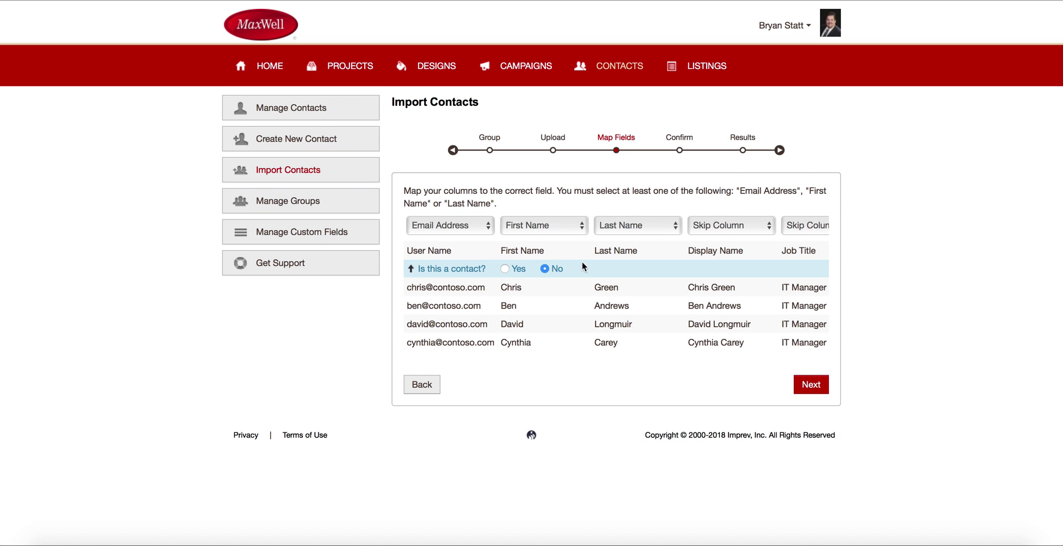
{"action": "scroll", "coordinate": [592, 344], "scroll_direction": "right", "scroll_amount": 3}
{"action": "scroll", "coordinate": [592, 343], "scroll_direction": "left", "scroll_amount": 3}
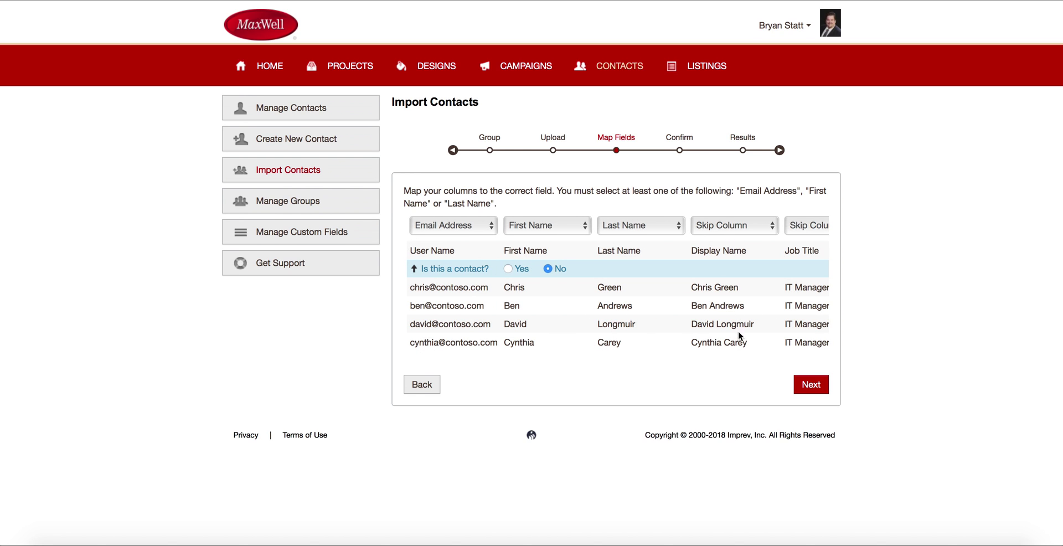
{"action": "scroll", "coordinate": [724, 329], "scroll_direction": "right", "scroll_amount": 3}
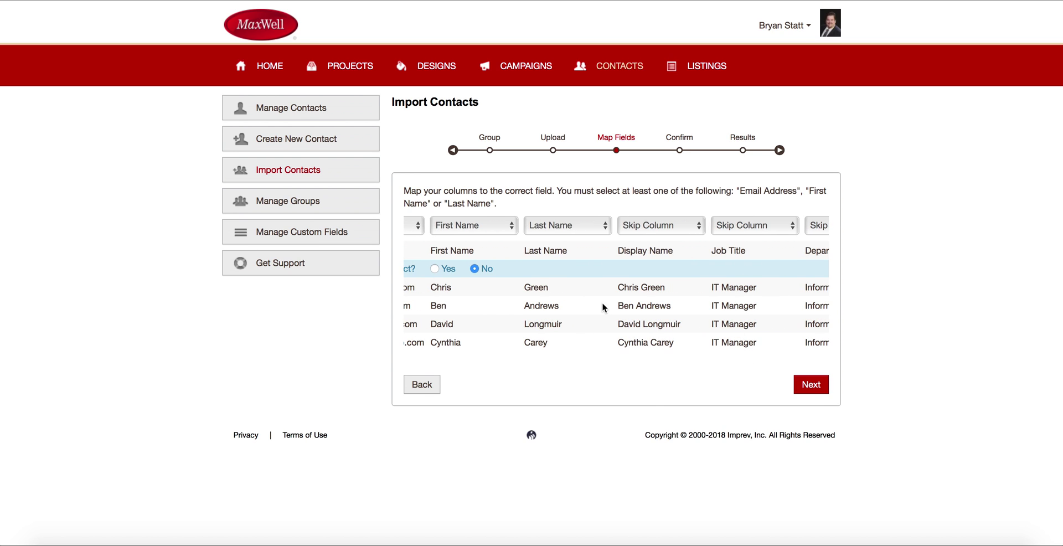
{"action": "left_click", "coordinate": [811, 384]}
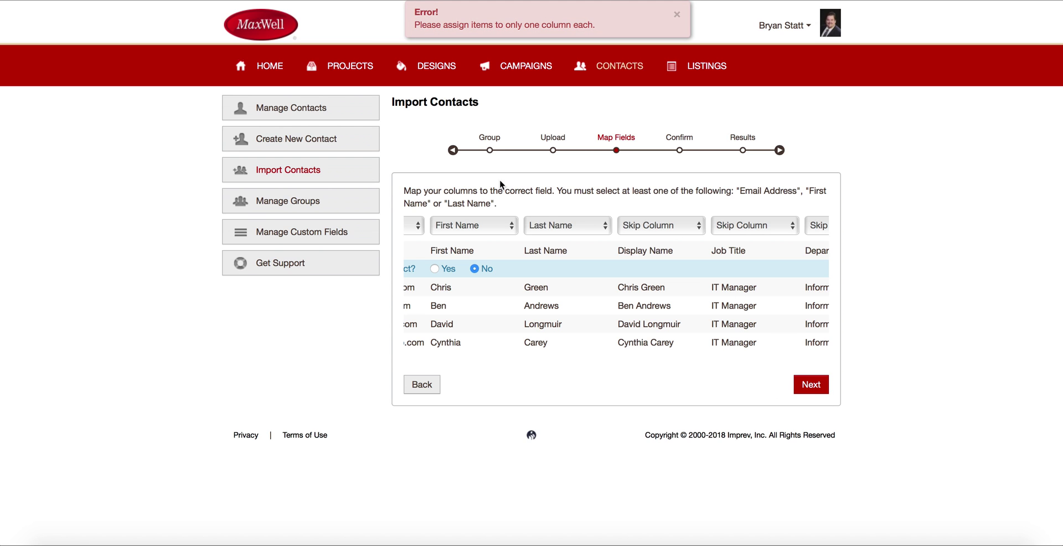
Set the Mobile Phone column to Skip Column so that only Office Phone maps to Phone 1.
{"action": "scroll", "coordinate": [501, 224], "scroll_direction": "left", "scroll_amount": 3}
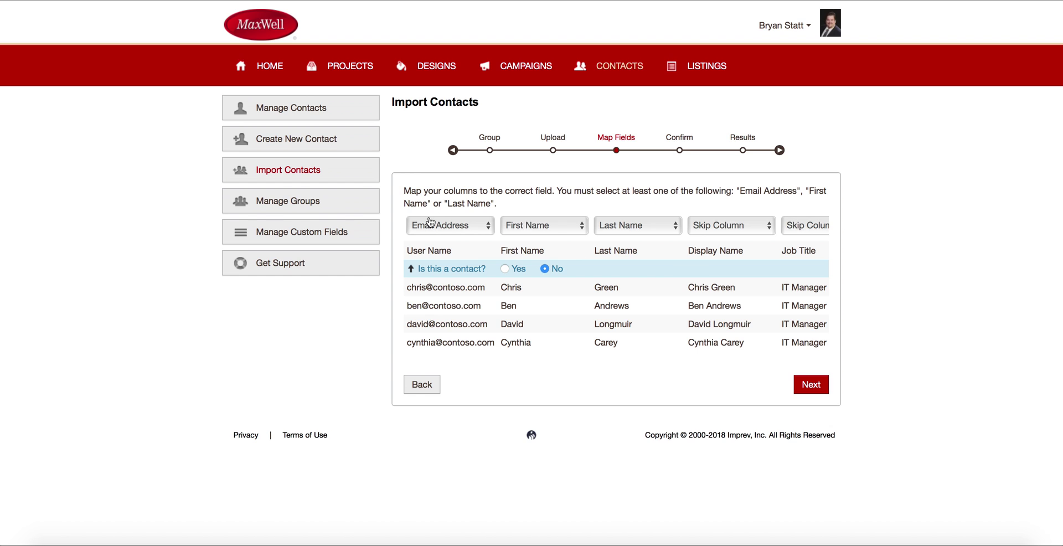
{"action": "scroll", "coordinate": [651, 237], "scroll_direction": "right", "scroll_amount": 10}
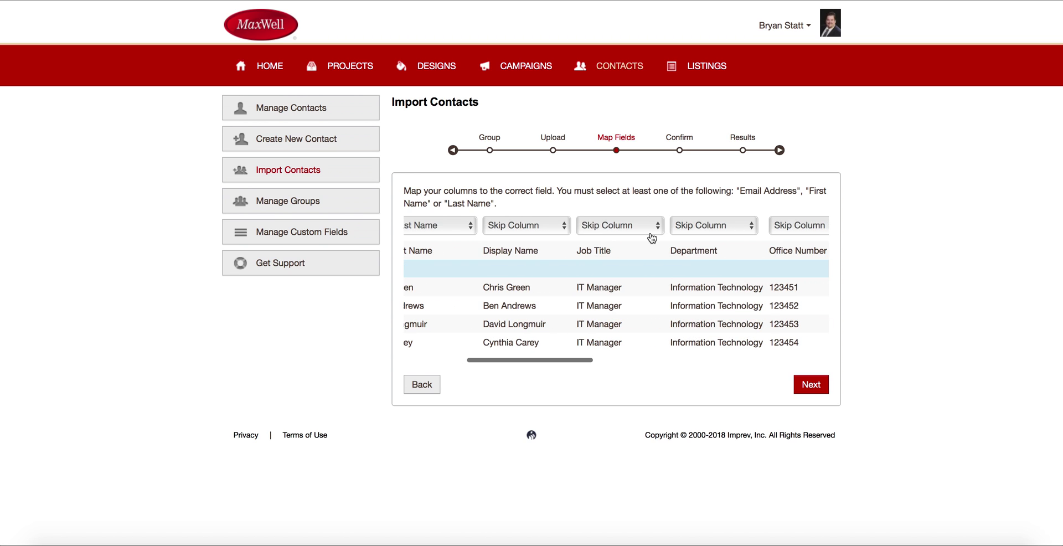
{"action": "scroll", "coordinate": [653, 237], "scroll_direction": "right", "scroll_amount": 2}
{"action": "left_click", "coordinate": [730, 225]}
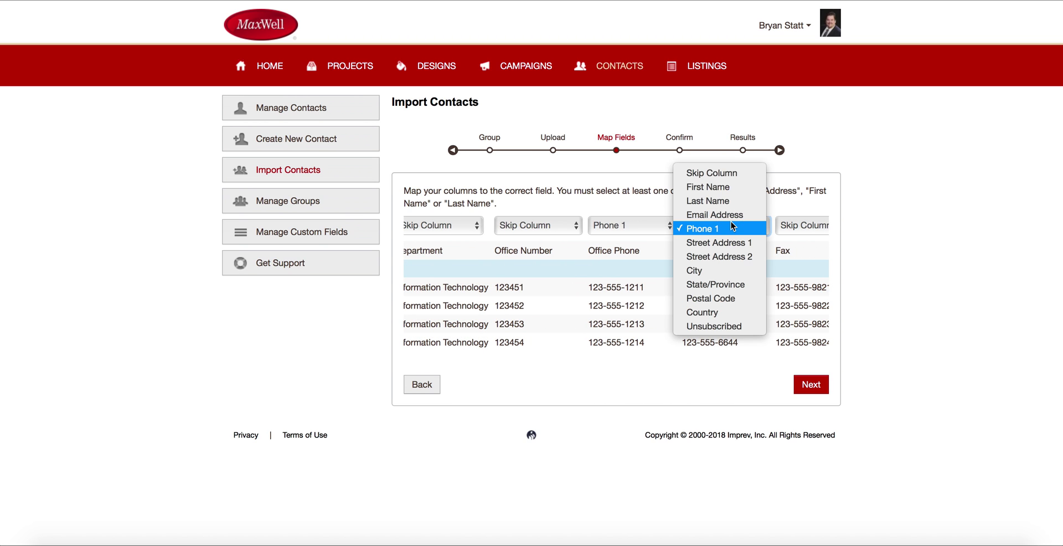
{"action": "left_click", "coordinate": [732, 174]}
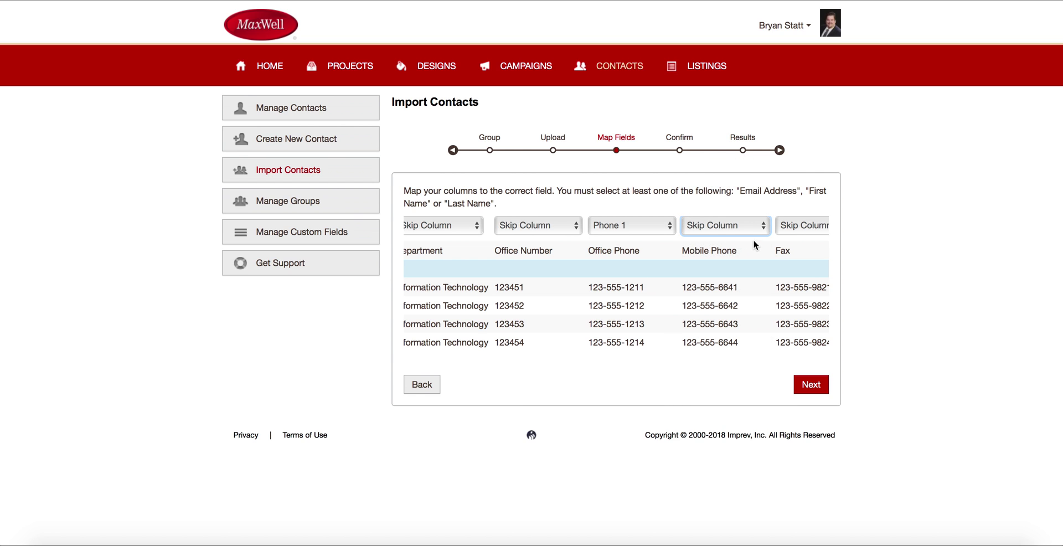
Submit the field mapping, confirm the contact import and finish it to open the Test list of contacts group.
{"action": "left_click", "coordinate": [809, 388]}
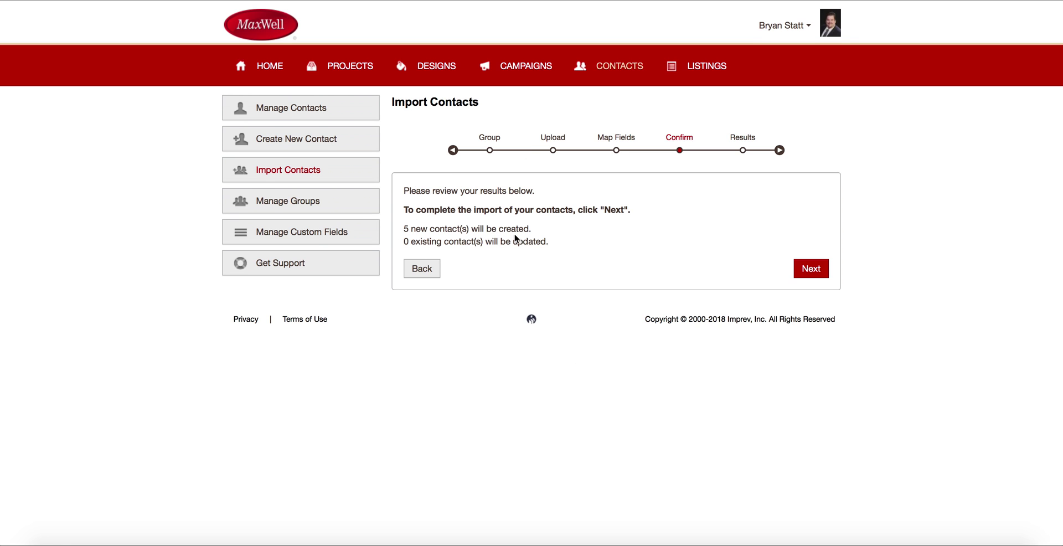
{"action": "left_click", "coordinate": [813, 269]}
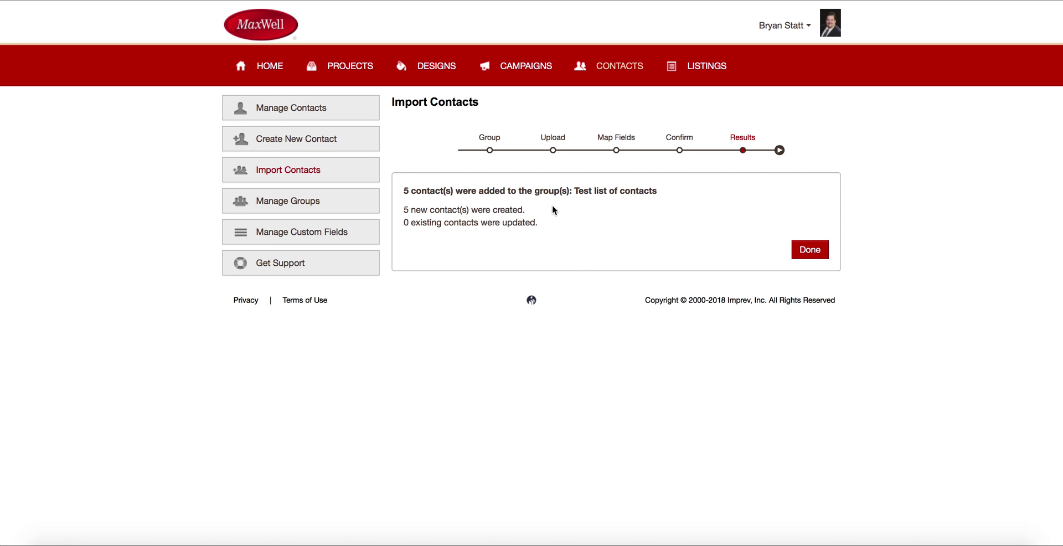
{"action": "left_click", "coordinate": [811, 253]}
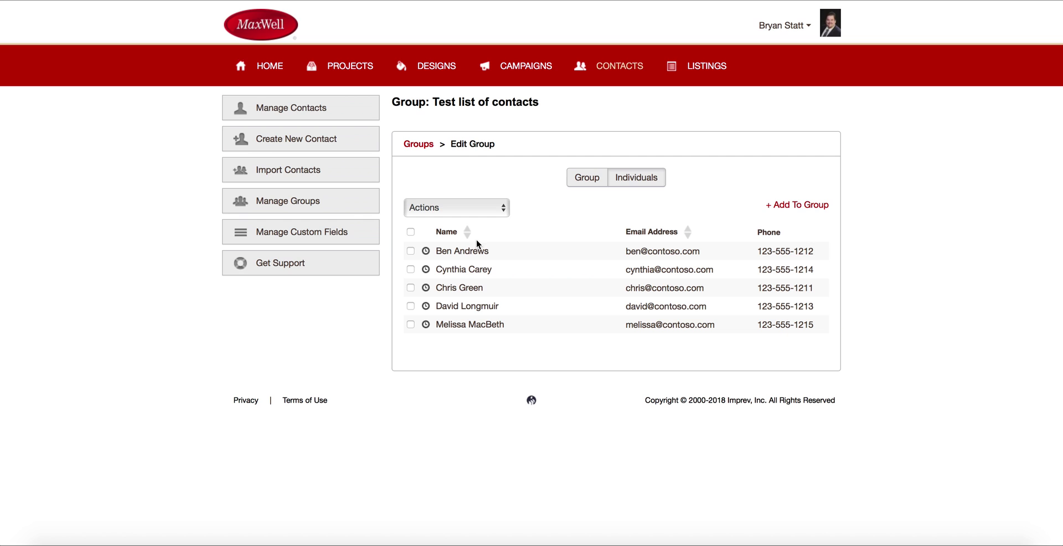
Open the TEST Holidays 2018 Canada campaign and start managing its contacts.
{"action": "left_click", "coordinate": [524, 64]}
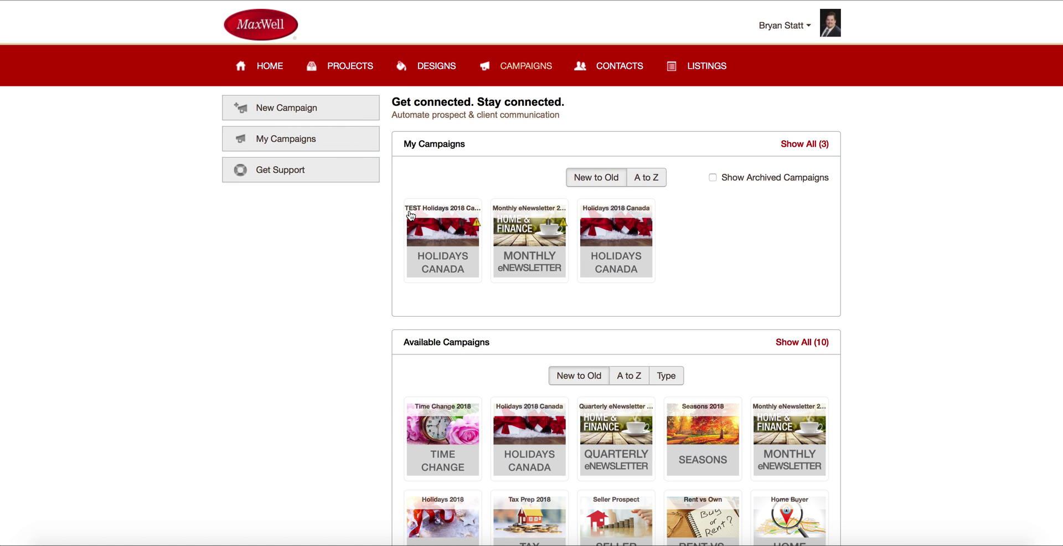
{"action": "left_click", "coordinate": [451, 216]}
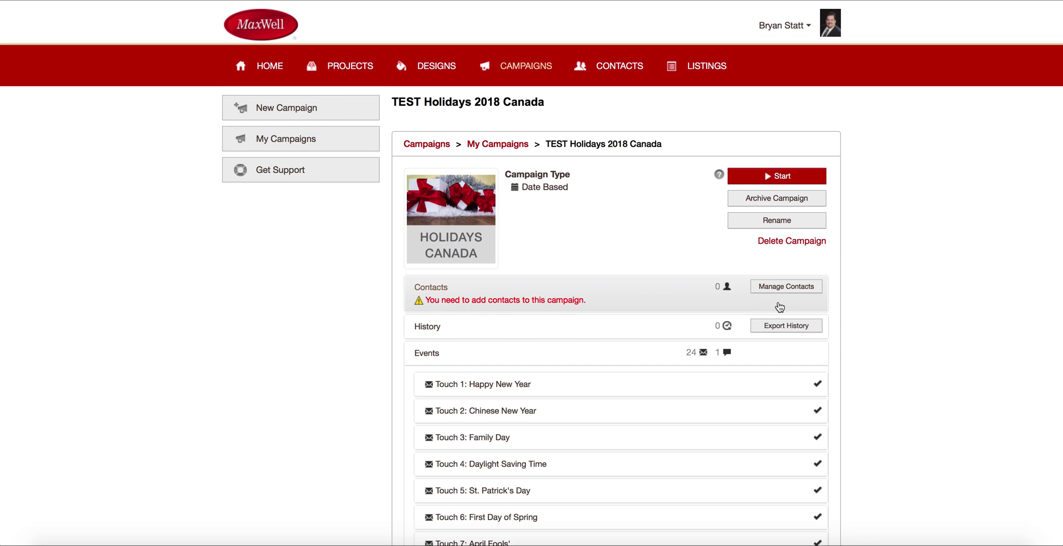
{"action": "left_click", "coordinate": [791, 286]}
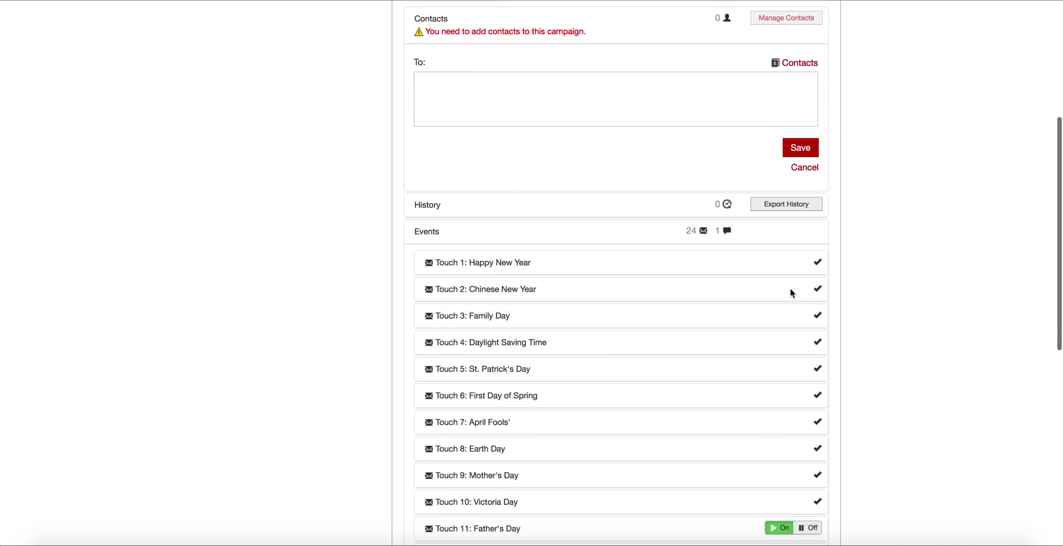
Add the Test list of contacts group as the campaign's recipients and save the contacts.
{"action": "left_click", "coordinate": [794, 64]}
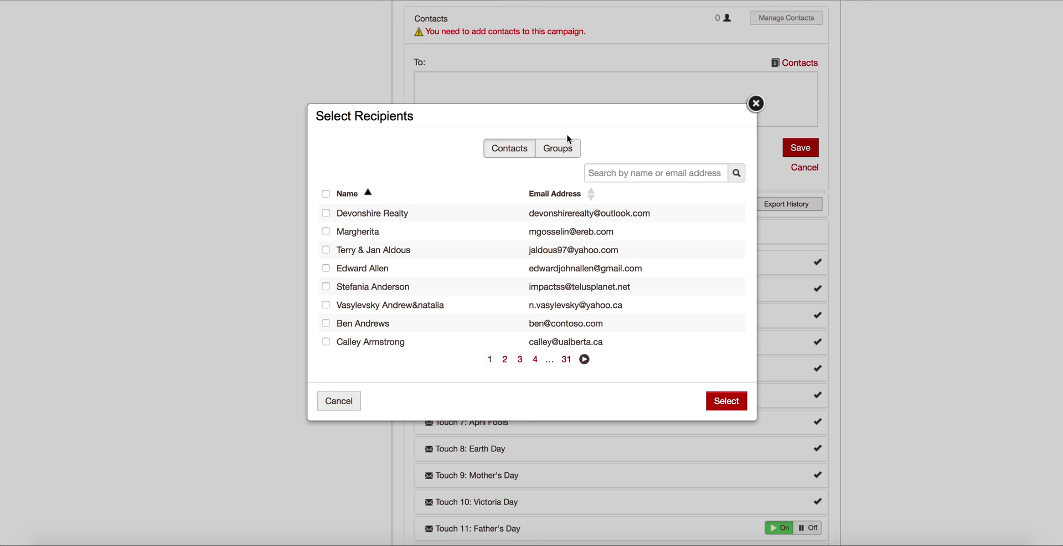
{"action": "left_click", "coordinate": [560, 148]}
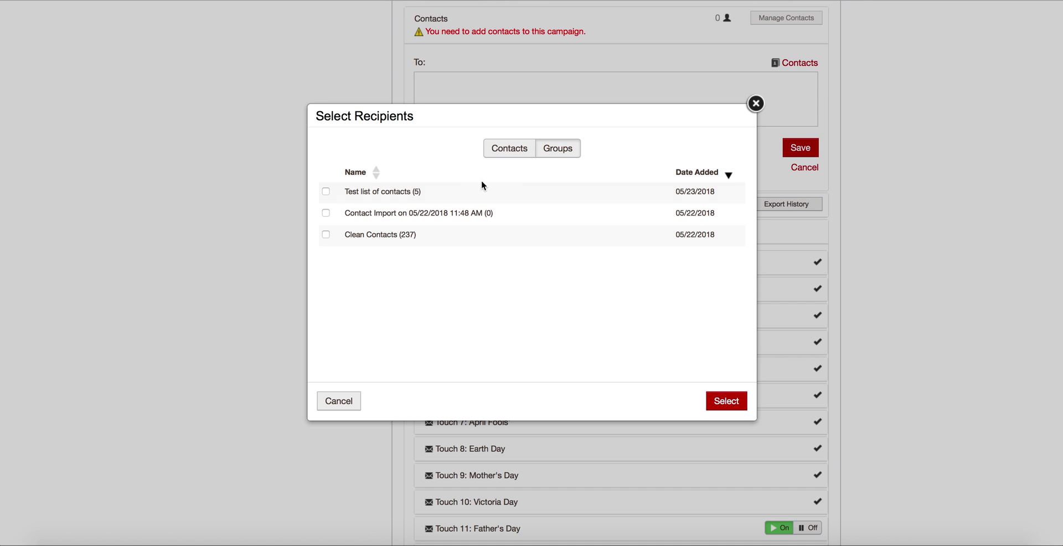
{"action": "left_click", "coordinate": [326, 191]}
{"action": "left_click", "coordinate": [727, 403]}
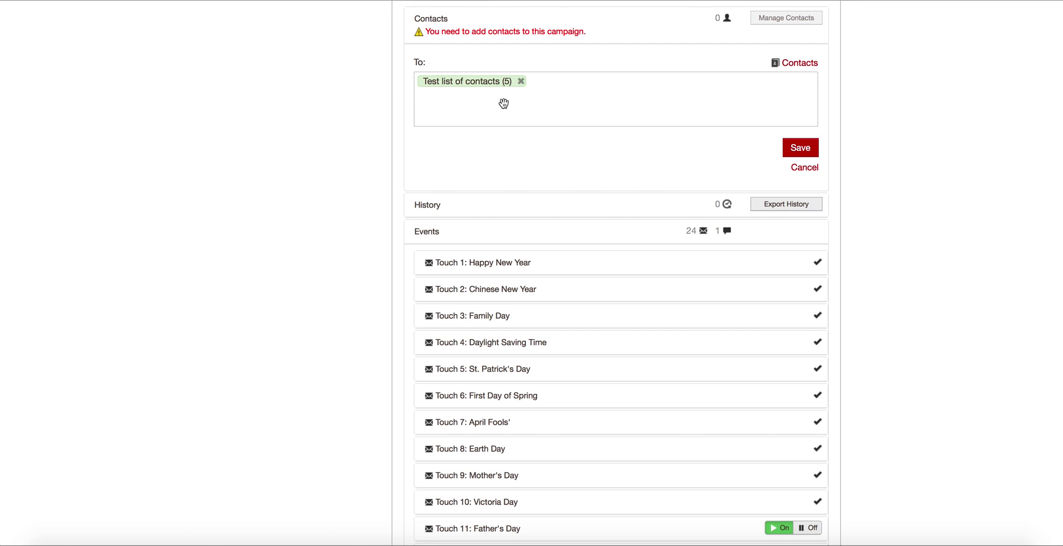
{"action": "scroll", "coordinate": [628, 125], "scroll_direction": "up", "scroll_amount": 5}
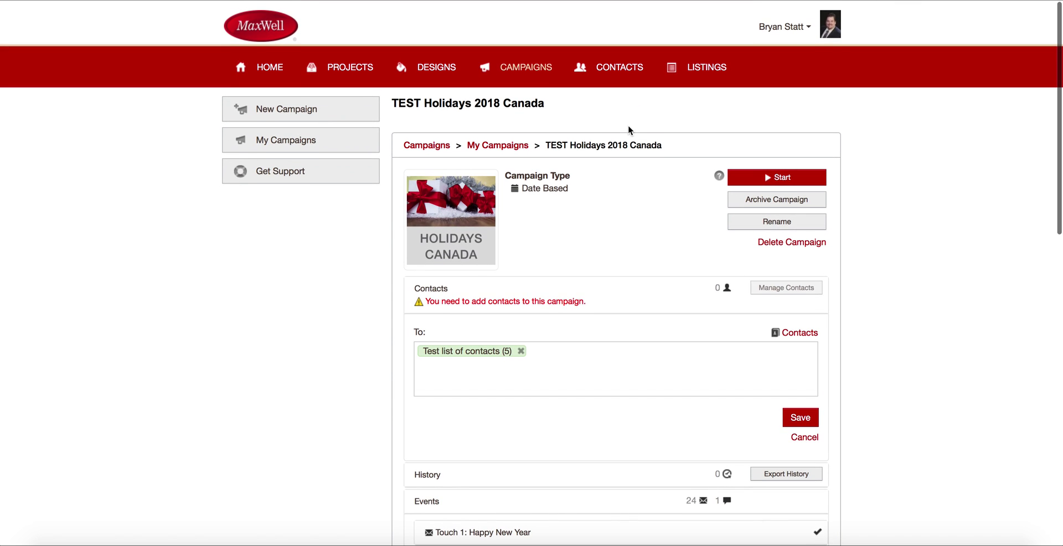
{"action": "left_click", "coordinate": [801, 417]}
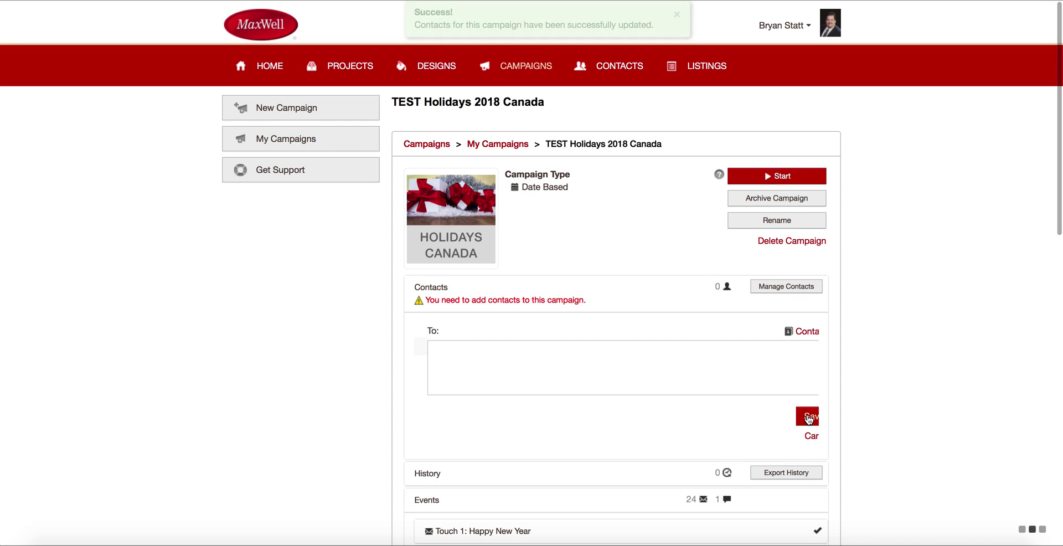
Check the campaign's contacts and events, and start the TEST Holidays 2018 Canada campaign.
{"action": "scroll", "coordinate": [583, 433], "scroll_direction": "down", "scroll_amount": 8}
{"action": "scroll", "coordinate": [583, 433], "scroll_direction": "up", "scroll_amount": 8}
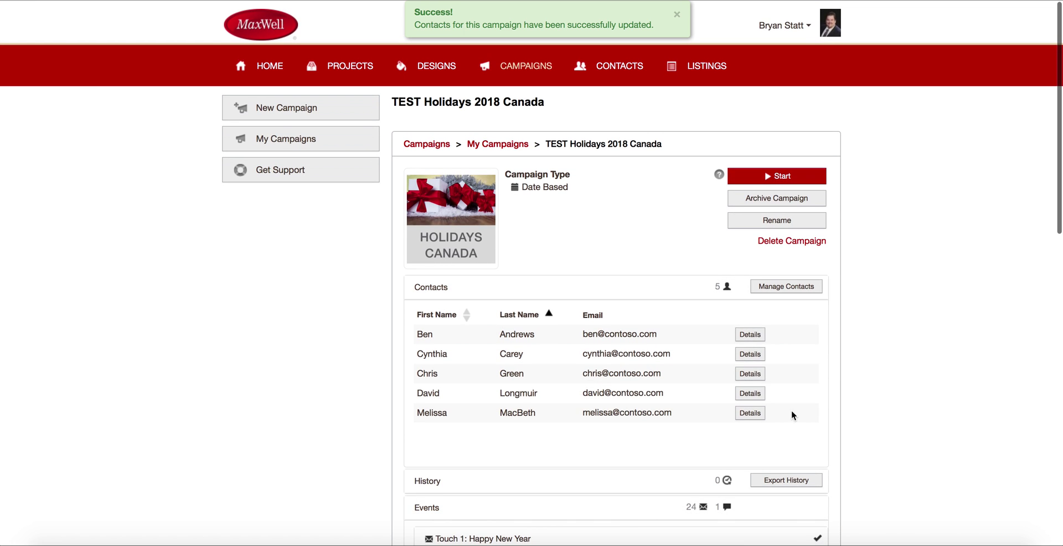
{"action": "scroll", "coordinate": [685, 484], "scroll_direction": "down", "scroll_amount": 8}
{"action": "scroll", "coordinate": [685, 446], "scroll_direction": "down", "scroll_amount": 5}
{"action": "scroll", "coordinate": [664, 403], "scroll_direction": "up", "scroll_amount": 15}
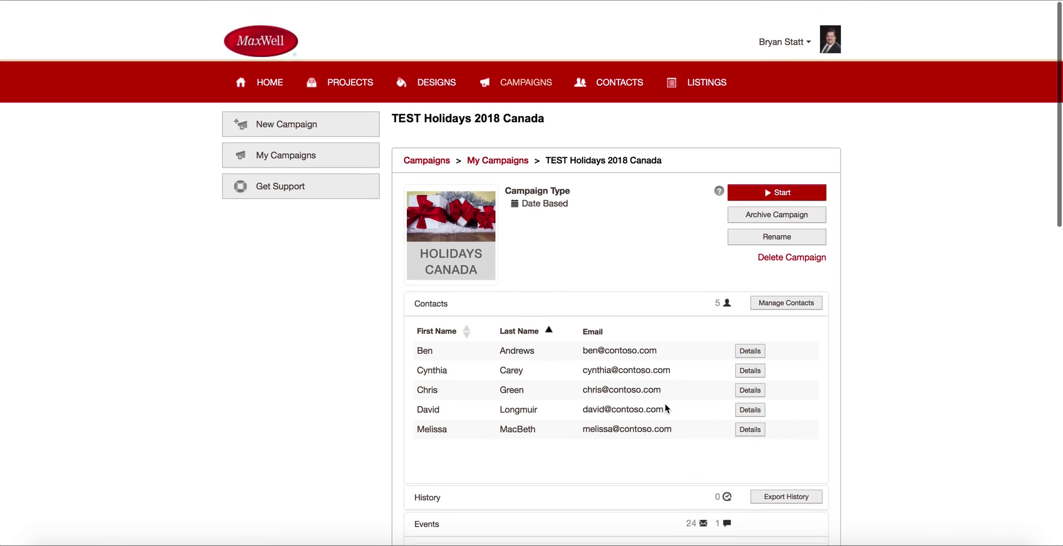
{"action": "left_click", "coordinate": [783, 176]}
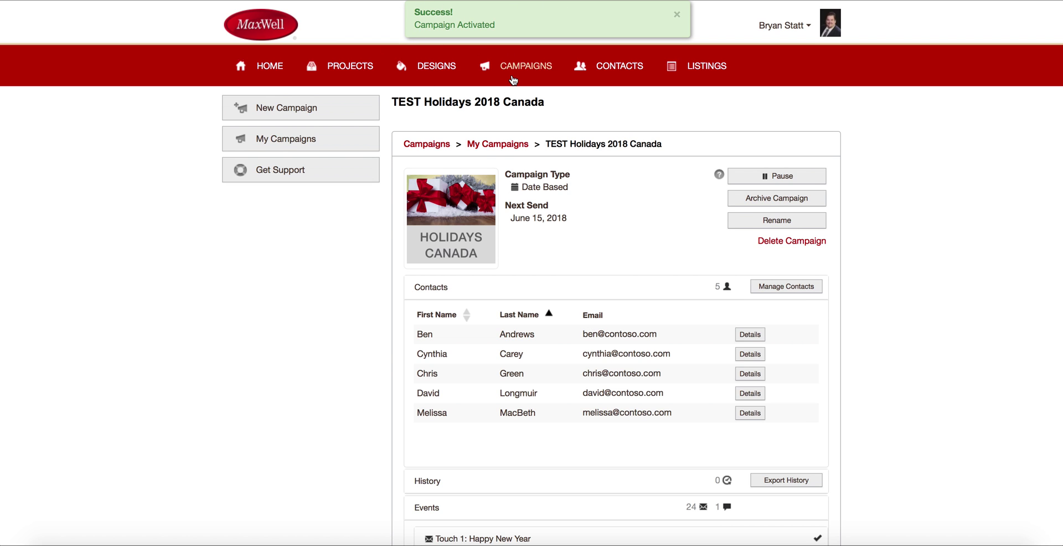
Examine the campaign's next send date and event list, and preview the full Touch 11: Father's Day email.
{"action": "scroll", "coordinate": [560, 238], "scroll_direction": "down", "scroll_amount": 8}
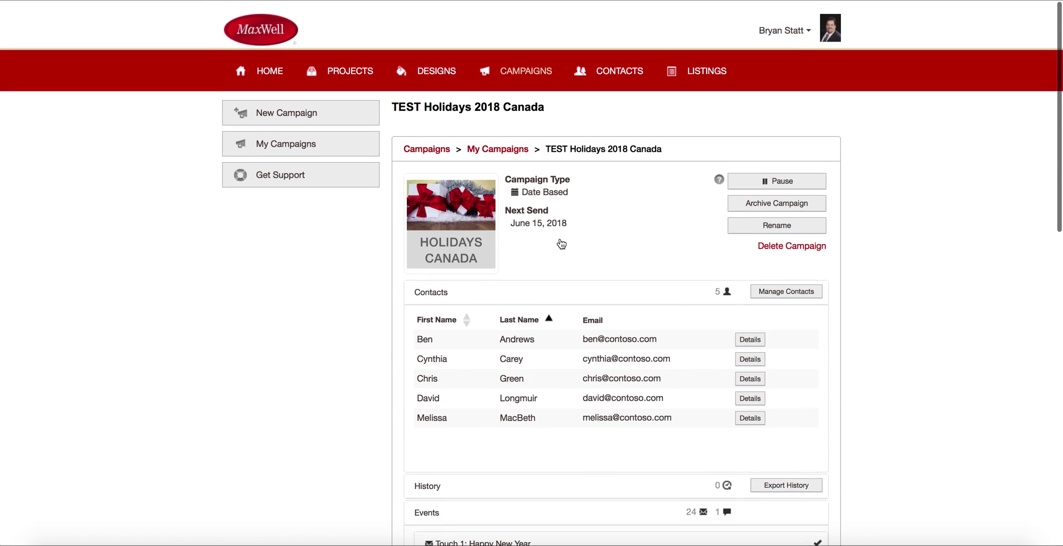
{"action": "scroll", "coordinate": [560, 242], "scroll_direction": "down", "scroll_amount": 2}
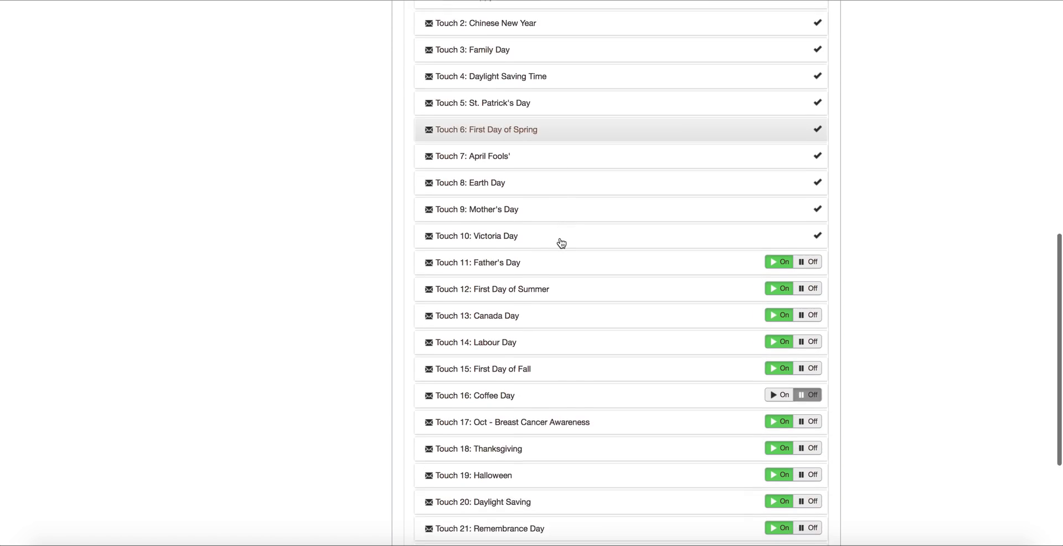
{"action": "scroll", "coordinate": [561, 243], "scroll_direction": "down", "scroll_amount": 3}
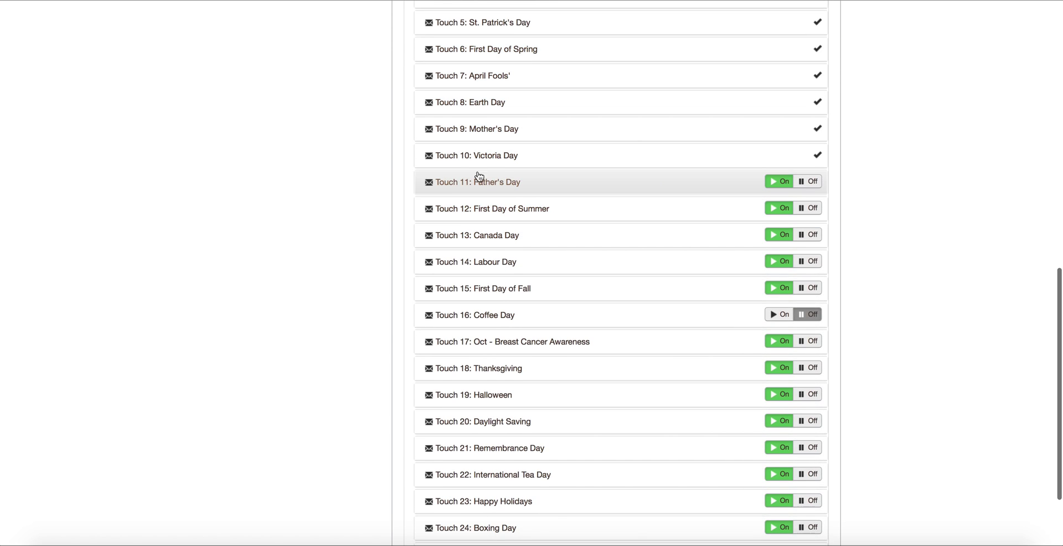
{"action": "scroll", "coordinate": [565, 157], "scroll_direction": "up", "scroll_amount": 15}
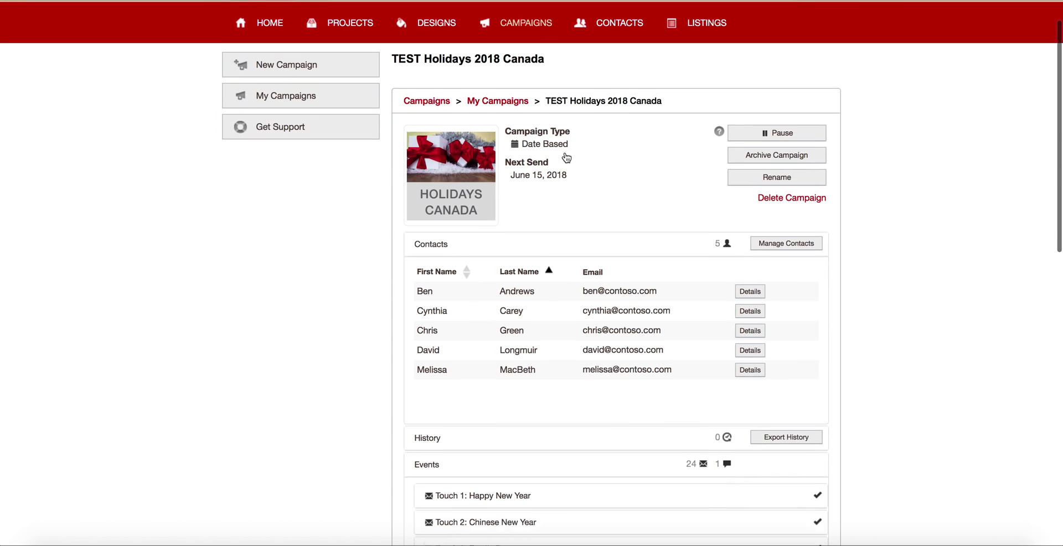
{"action": "scroll", "coordinate": [609, 410], "scroll_direction": "down", "scroll_amount": 17}
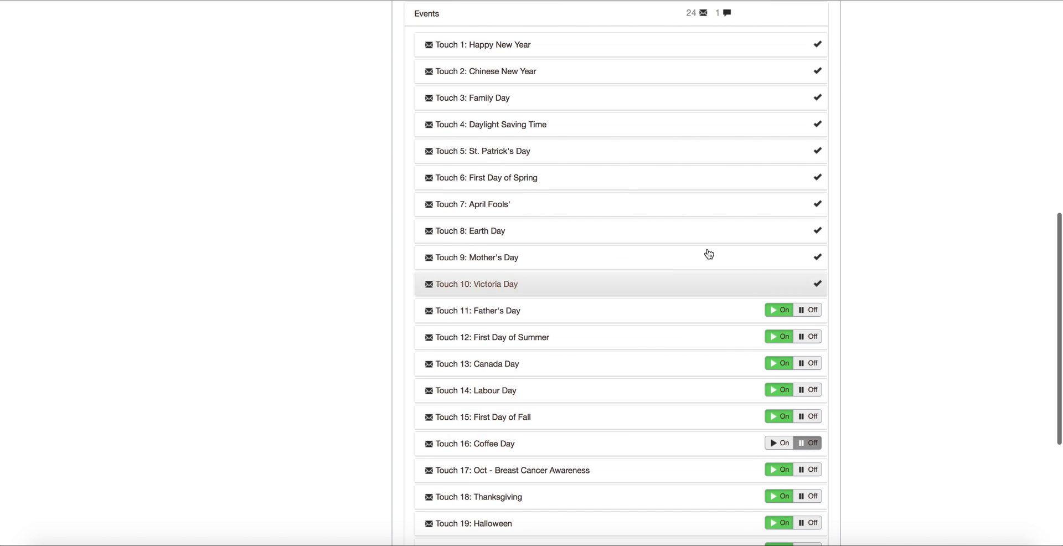
{"action": "left_click", "coordinate": [486, 316]}
{"action": "left_click", "coordinate": [489, 430]}
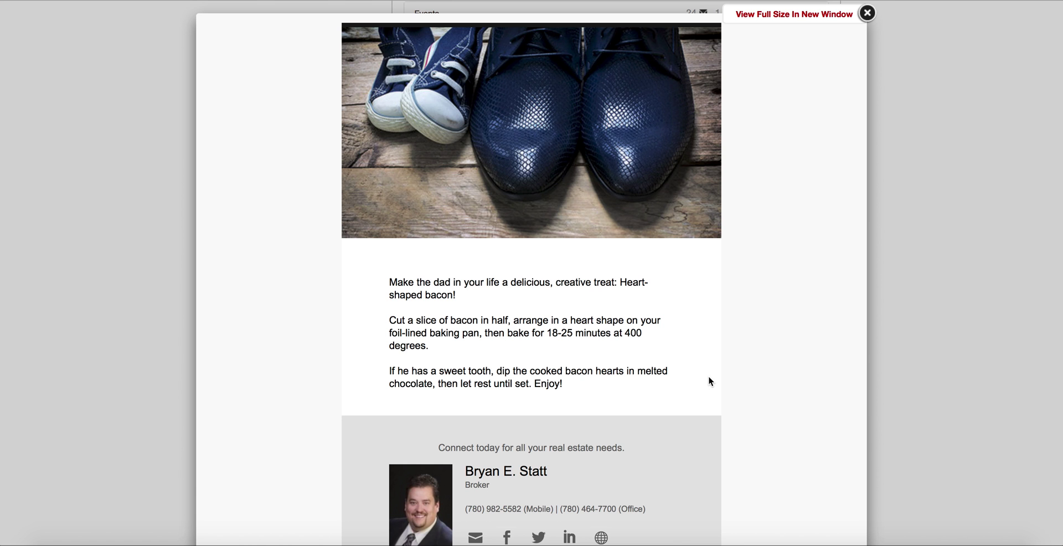
{"action": "scroll", "coordinate": [709, 381], "scroll_direction": "down", "scroll_amount": 4}
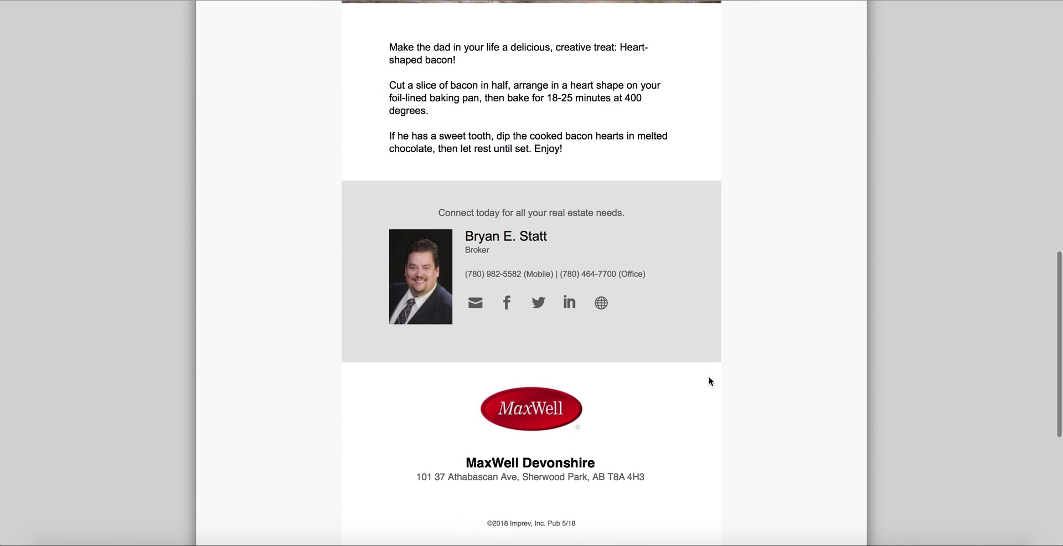
{"action": "scroll", "coordinate": [710, 377], "scroll_direction": "up", "scroll_amount": 13}
{"action": "left_click", "coordinate": [868, 507]}
{"action": "scroll", "coordinate": [617, 317], "scroll_direction": "down", "scroll_amount": 6}
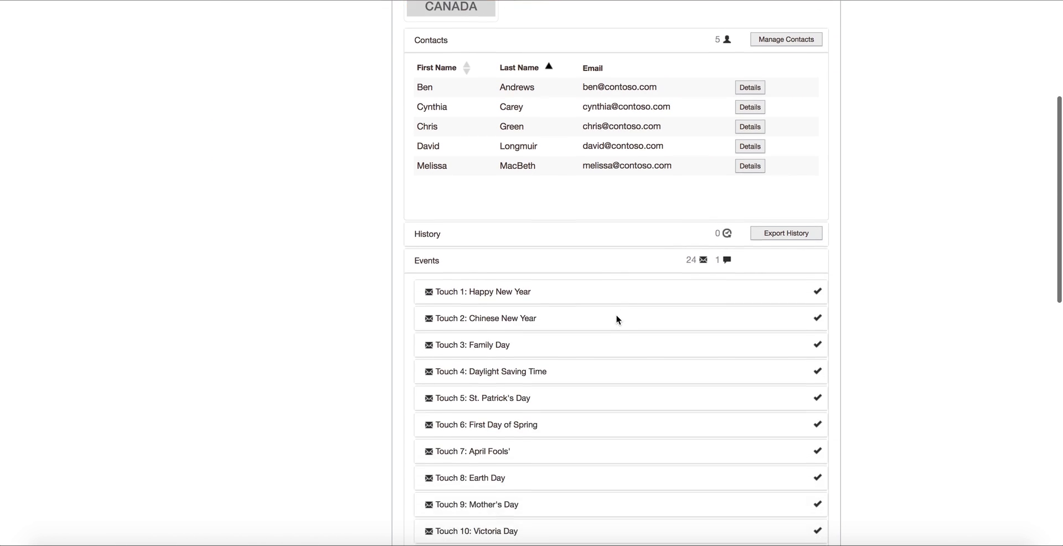
Pause the running TEST Holidays 2018 Canada campaign.
{"action": "scroll", "coordinate": [614, 318], "scroll_direction": "up", "scroll_amount": 5}
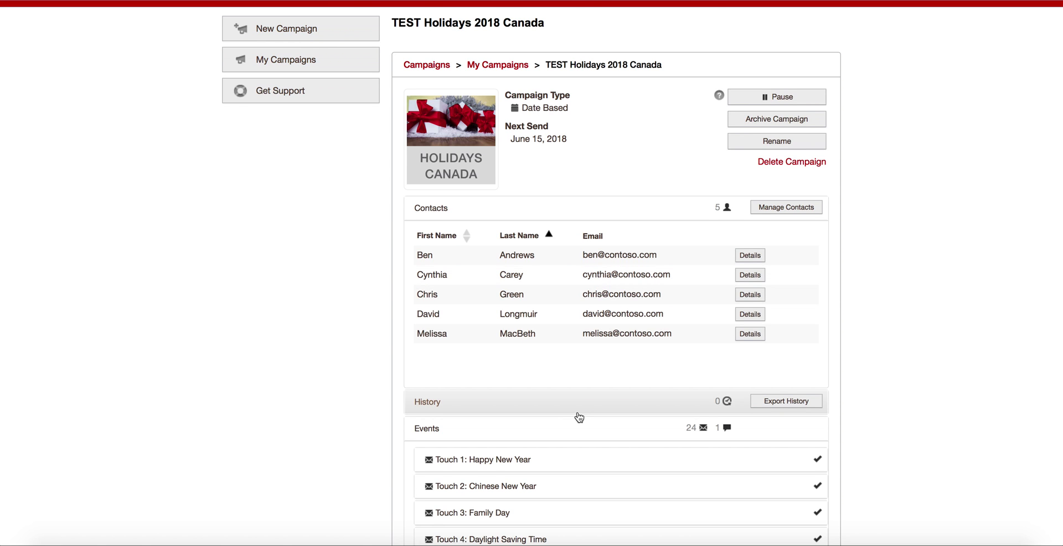
{"action": "scroll", "coordinate": [577, 415], "scroll_direction": "up", "scroll_amount": 2}
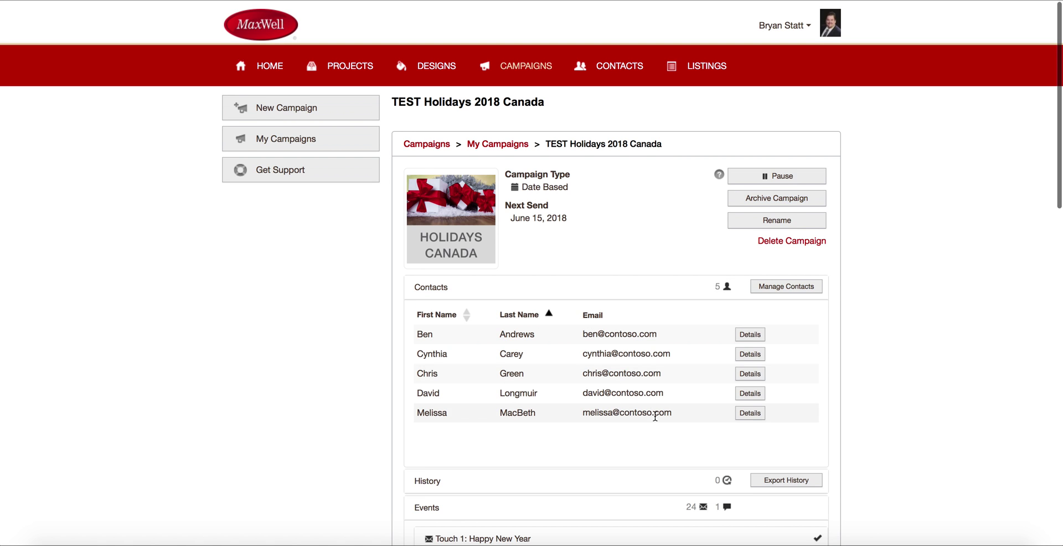
{"action": "scroll", "coordinate": [655, 416], "scroll_direction": "down", "scroll_amount": 8}
{"action": "scroll", "coordinate": [655, 420], "scroll_direction": "up", "scroll_amount": 8}
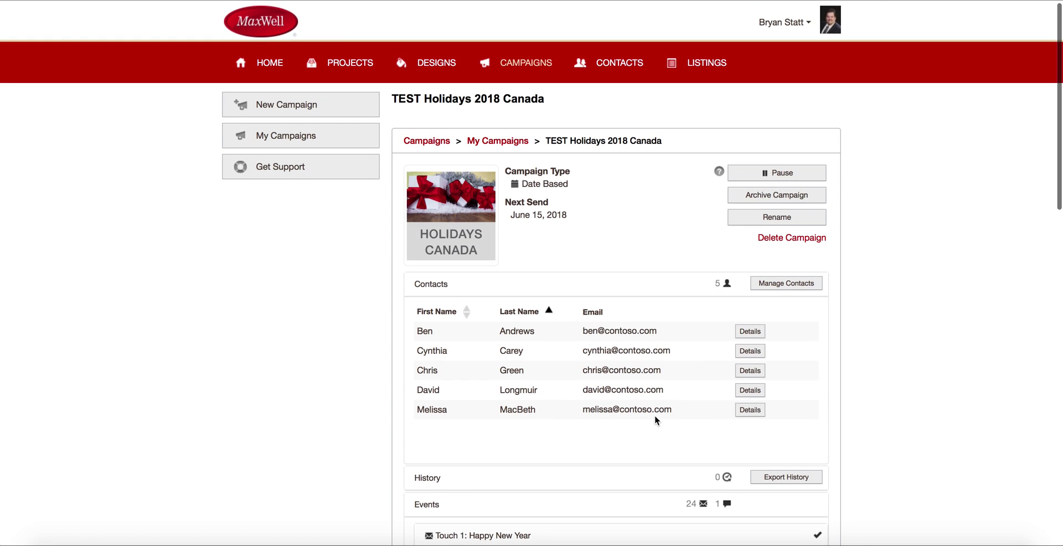
{"action": "left_click", "coordinate": [782, 174]}
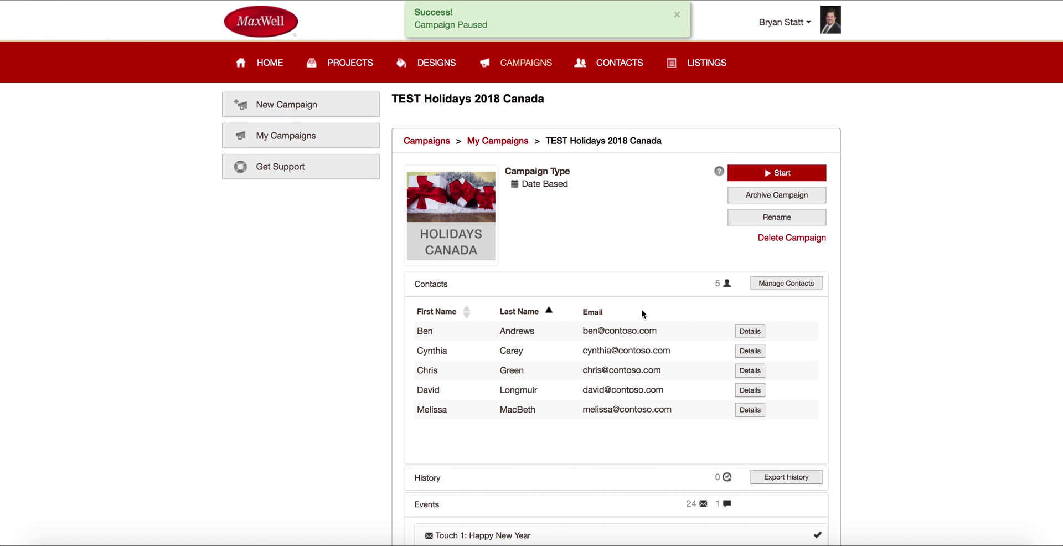
Return to the campaigns overview, open the available Monthly eNewsletter 2018 campaign's details and look through its event list.
{"action": "left_click", "coordinate": [424, 141]}
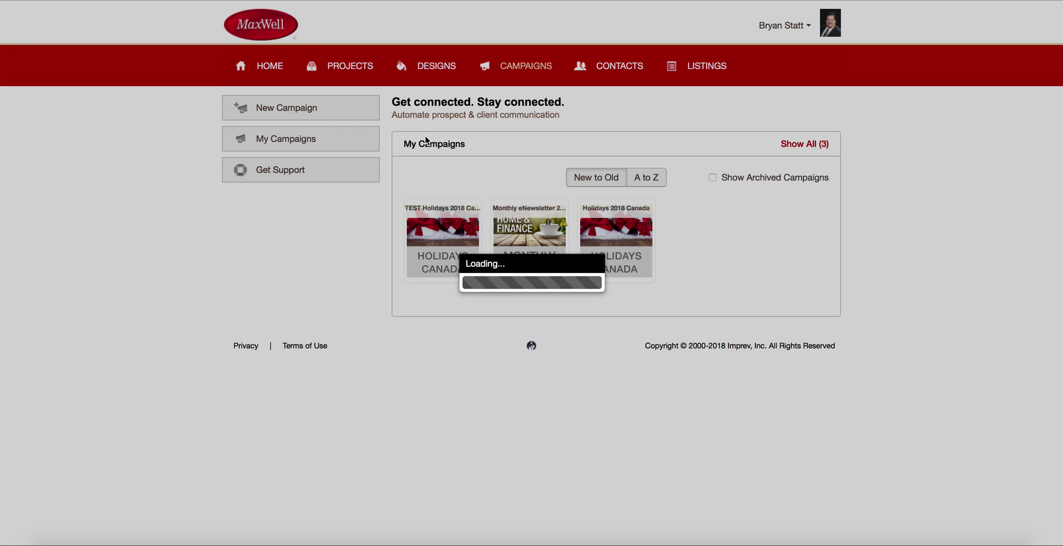
{"action": "scroll", "coordinate": [688, 417], "scroll_direction": "down", "scroll_amount": 2}
{"action": "scroll", "coordinate": [688, 418], "scroll_direction": "down", "scroll_amount": 1}
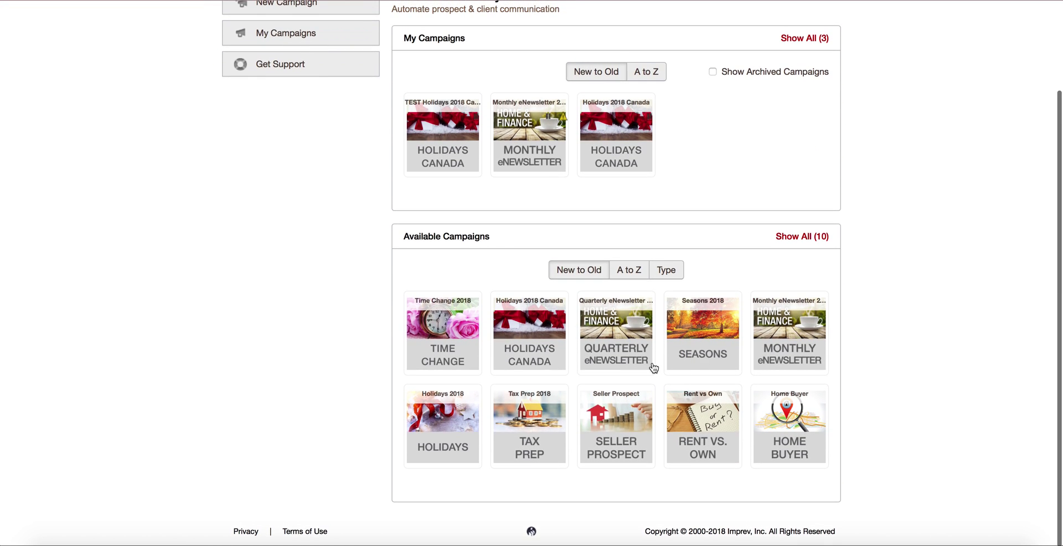
{"action": "left_click", "coordinate": [797, 334]}
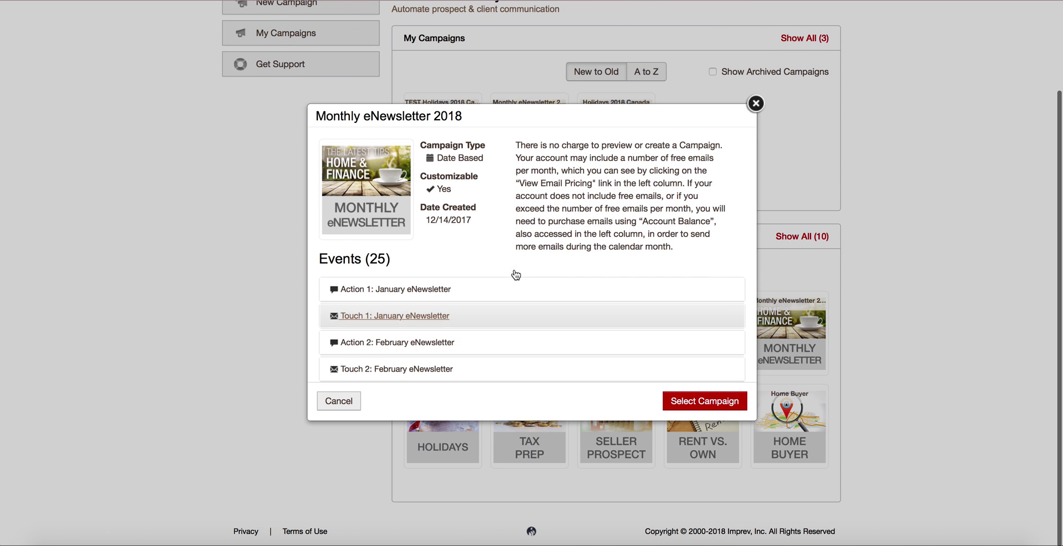
{"action": "scroll", "coordinate": [432, 320], "scroll_direction": "down", "scroll_amount": 5}
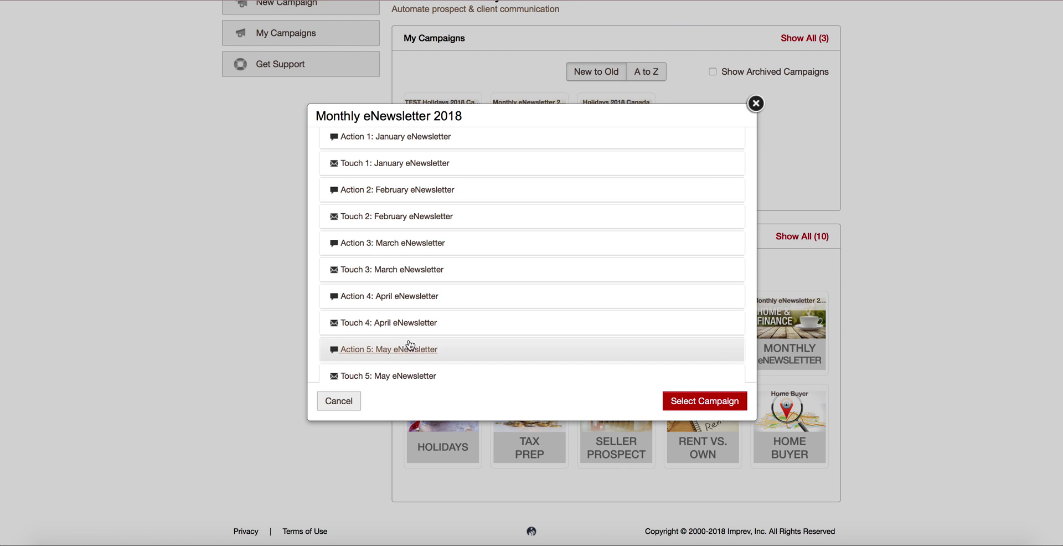
{"action": "scroll", "coordinate": [476, 358], "scroll_direction": "up", "scroll_amount": 3}
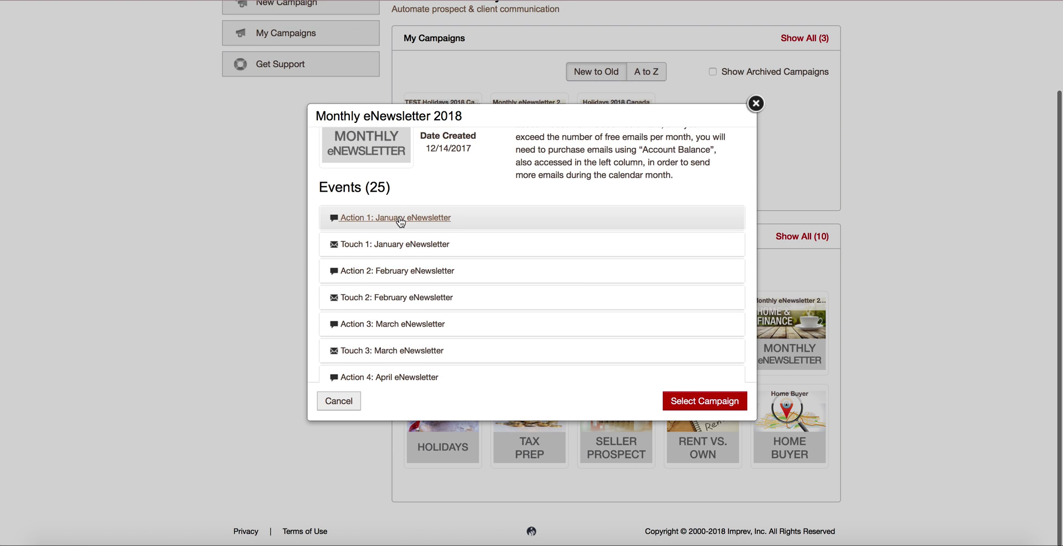
Expand Action 1 and Touch 1: January eNewsletter and examine their send dates, notification text and email subject.
{"action": "left_click", "coordinate": [470, 220]}
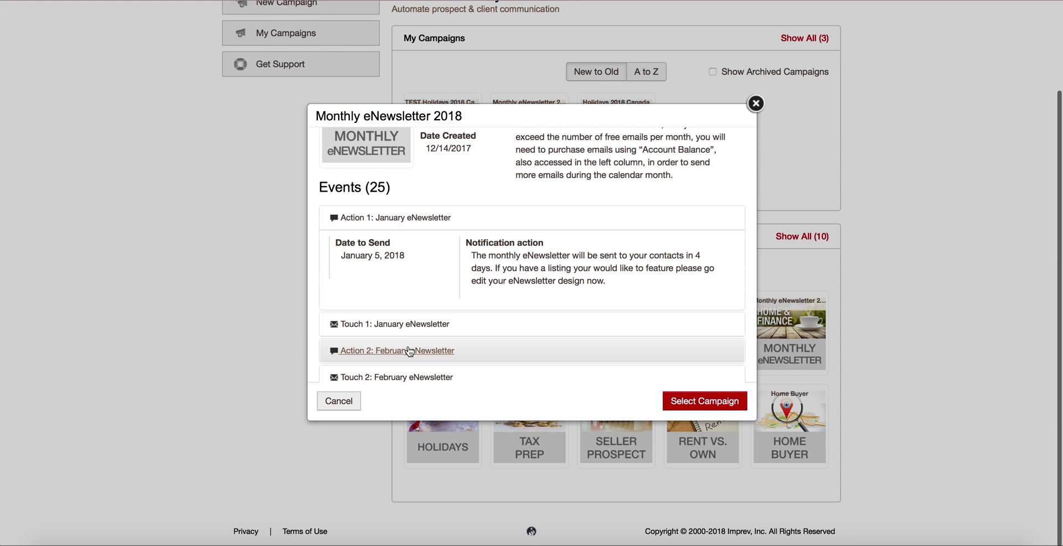
{"action": "left_click", "coordinate": [404, 325]}
{"action": "scroll", "coordinate": [476, 351], "scroll_direction": "down", "scroll_amount": 3}
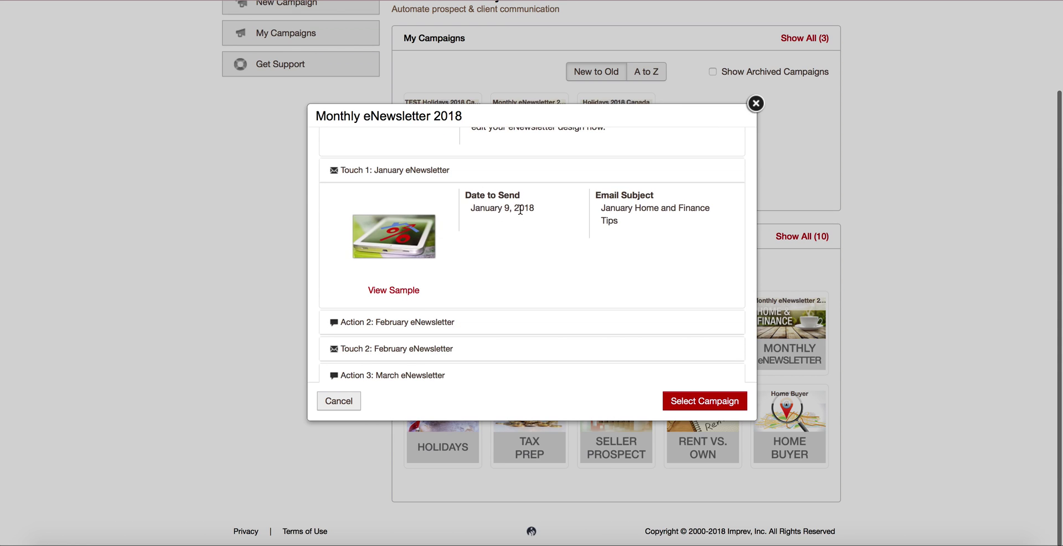
{"action": "scroll", "coordinate": [520, 211], "scroll_direction": "up", "scroll_amount": 4}
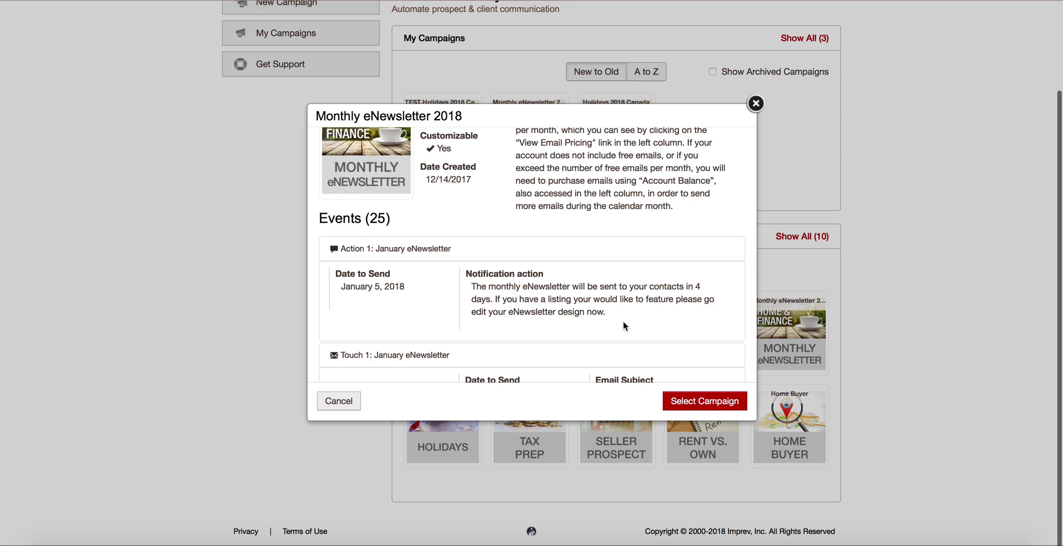
{"action": "scroll", "coordinate": [623, 322], "scroll_direction": "down", "scroll_amount": 2}
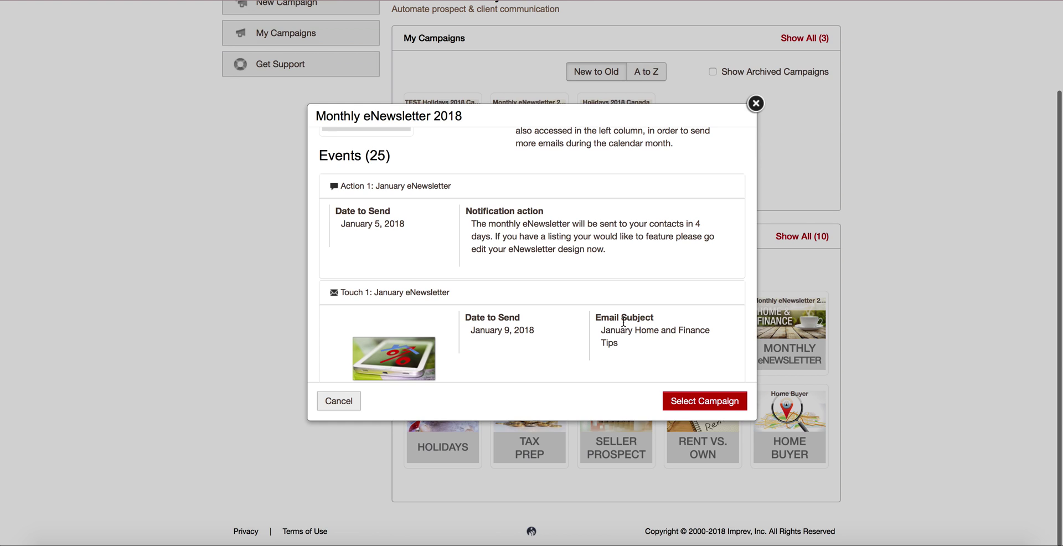
{"action": "scroll", "coordinate": [513, 330], "scroll_direction": "down", "scroll_amount": 4}
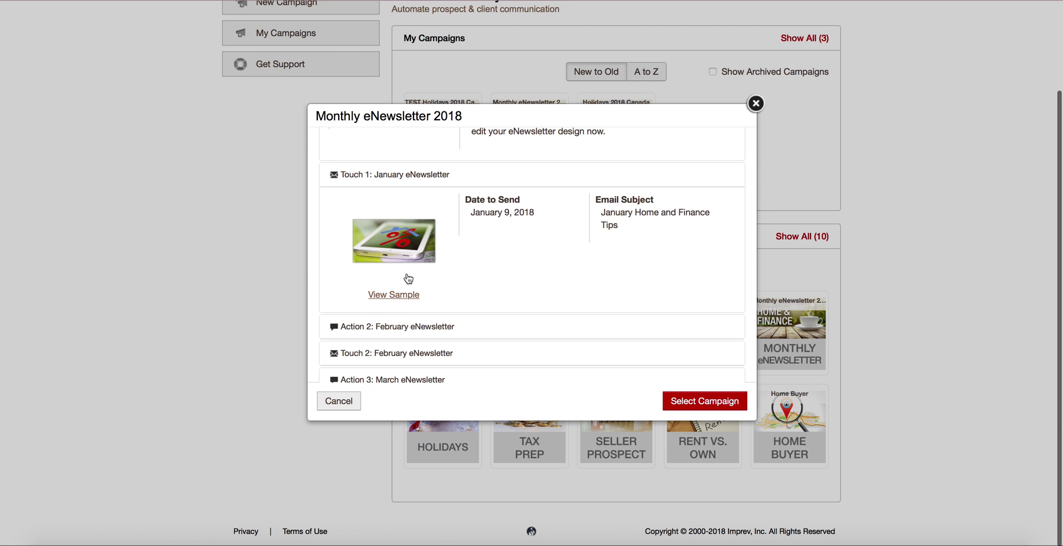
View the full sample email of Touch 1: January eNewsletter and return to the campaign details.
{"action": "left_click", "coordinate": [389, 296]}
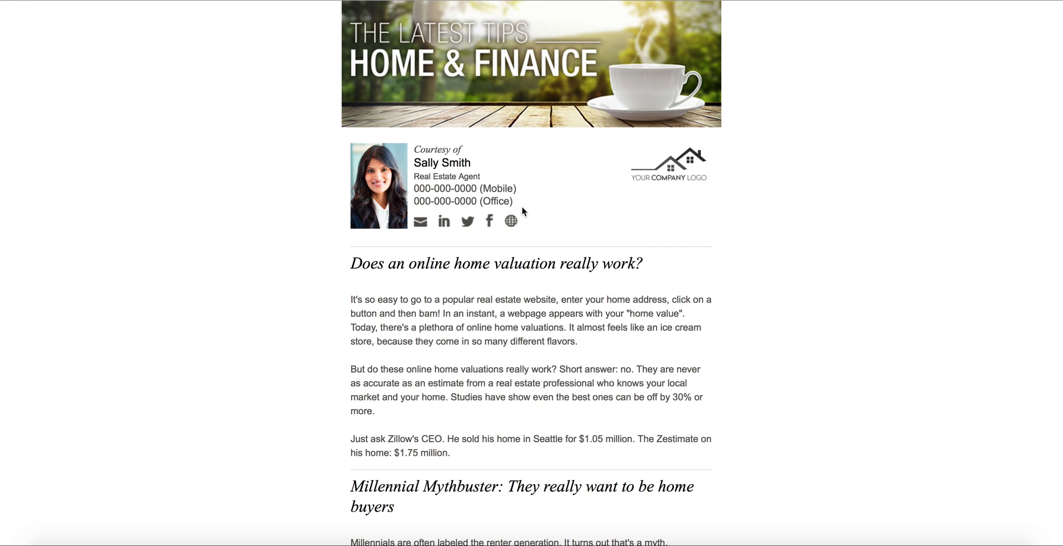
{"action": "scroll", "coordinate": [532, 310], "scroll_direction": "down", "scroll_amount": 15}
{"action": "scroll", "coordinate": [553, 398], "scroll_direction": "down", "scroll_amount": 8}
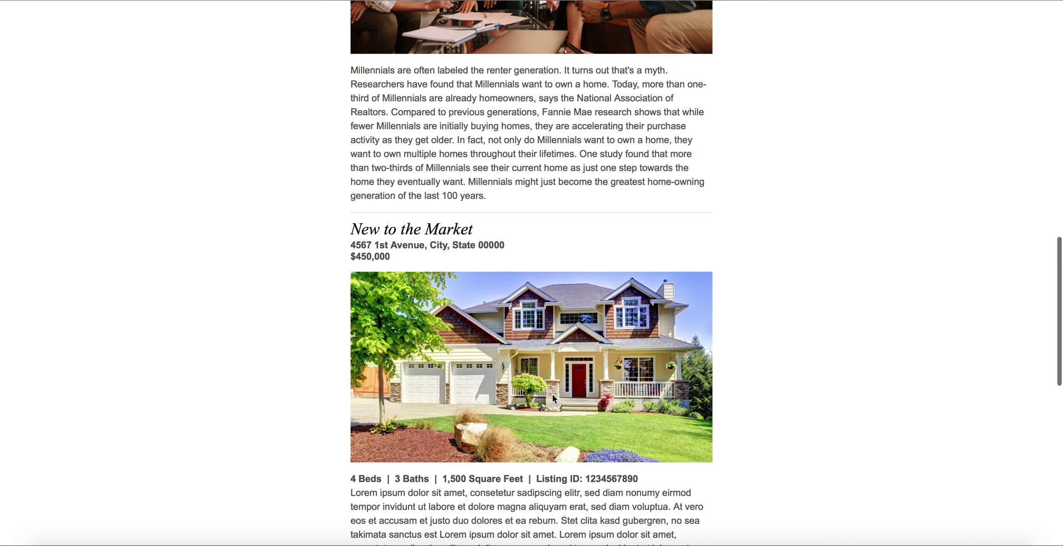
{"action": "scroll", "coordinate": [434, 390], "scroll_direction": "down", "scroll_amount": 3}
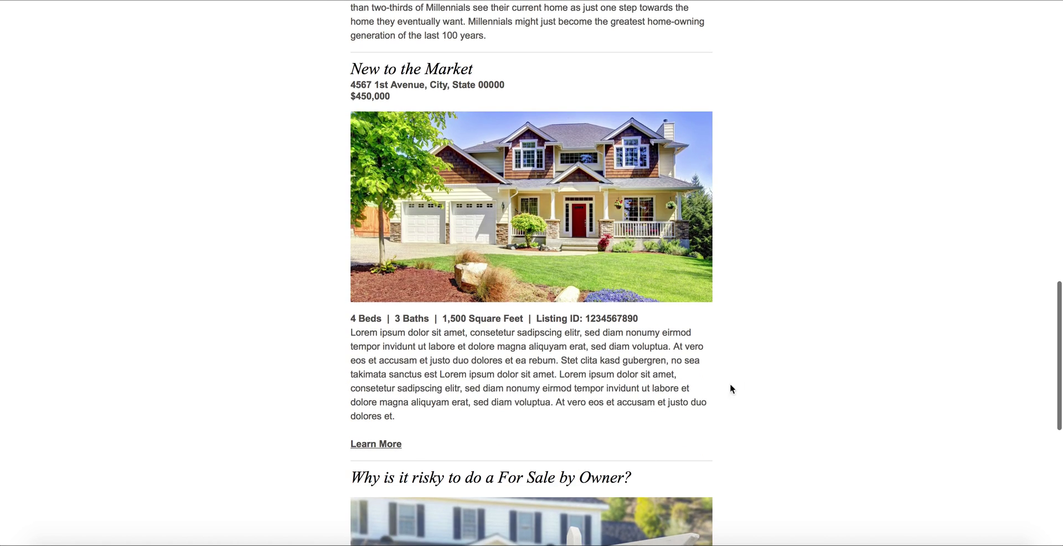
{"action": "scroll", "coordinate": [596, 432], "scroll_direction": "up", "scroll_amount": 19}
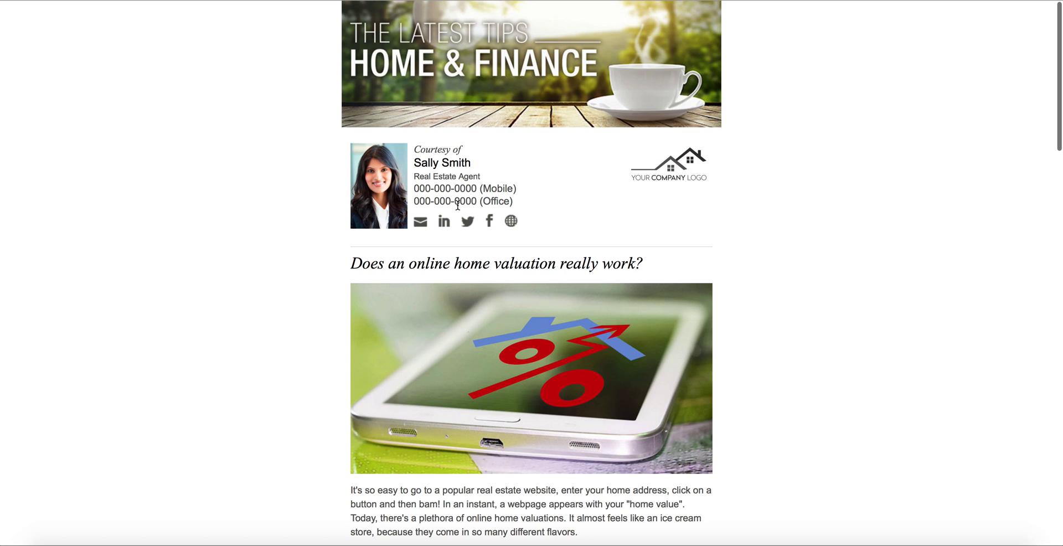
{"action": "scroll", "coordinate": [568, 358], "scroll_direction": "down", "scroll_amount": 20}
{"action": "scroll", "coordinate": [598, 258], "scroll_direction": "up", "scroll_amount": 20}
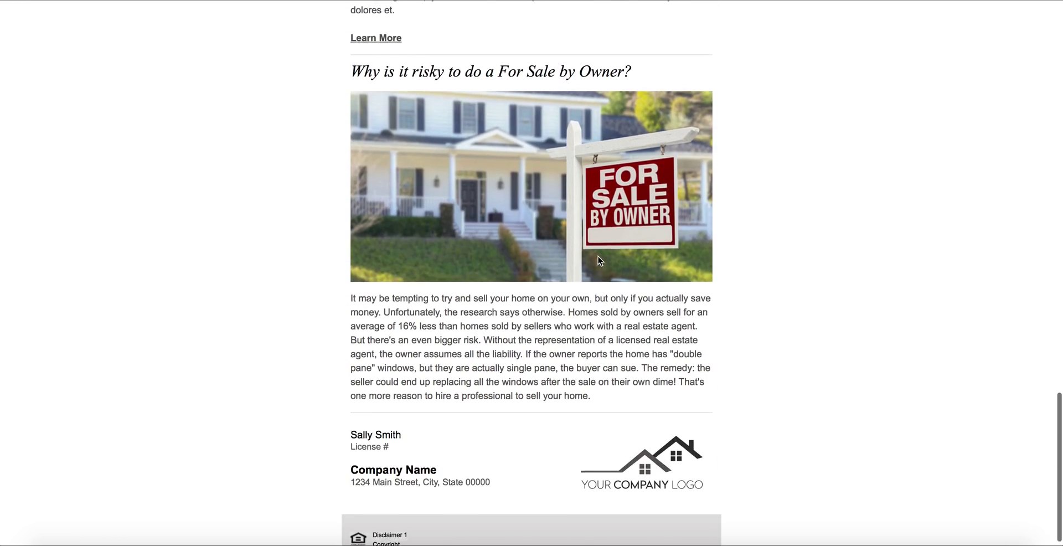
{"action": "scroll", "coordinate": [598, 260], "scroll_direction": "down", "scroll_amount": 1}
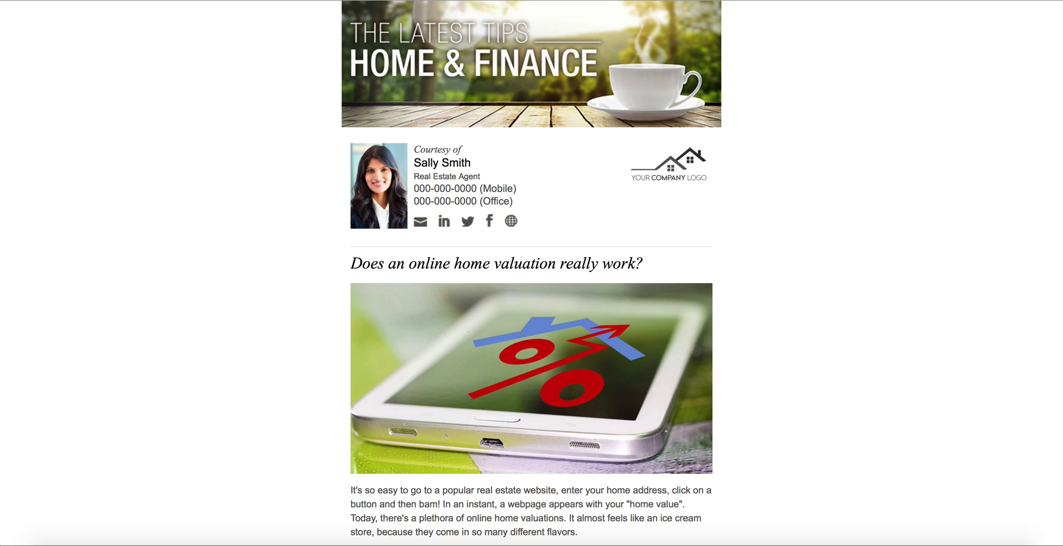
{"action": "left_click", "coordinate": [197, 157]}
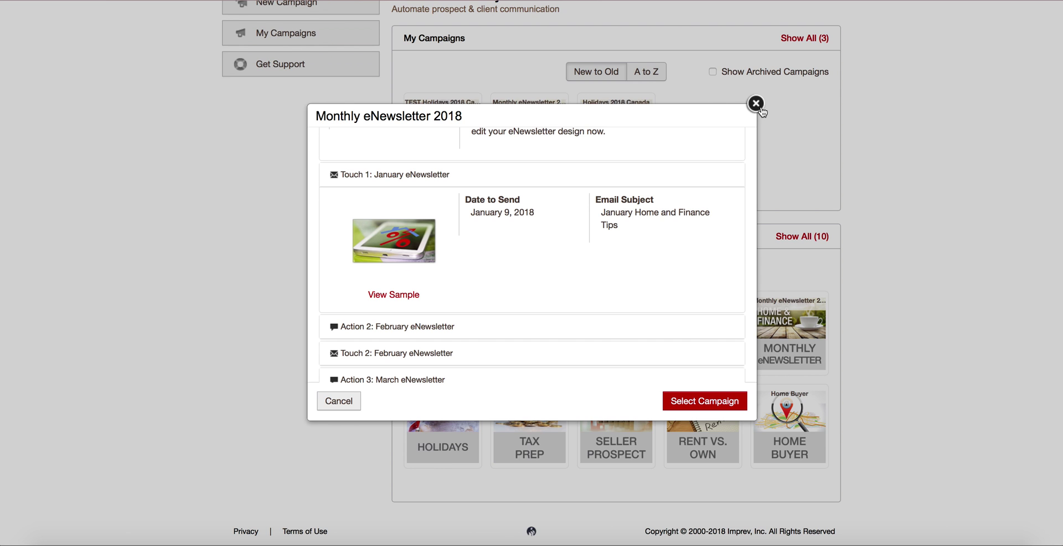